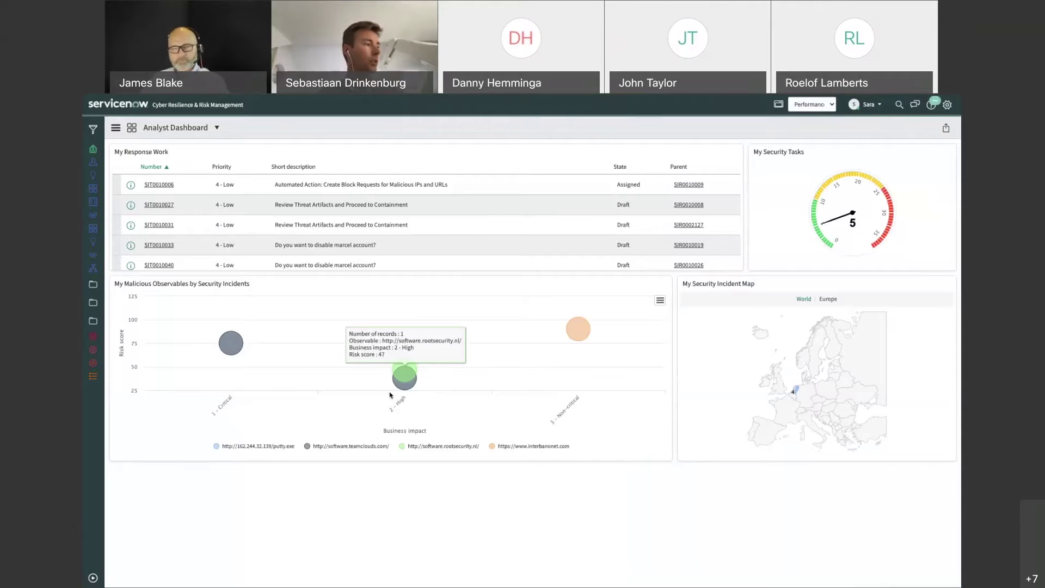
Filter the incidents assigned to the analyst by New Incidents and open the suspicious file download incident.
mouse_move(234, 348)
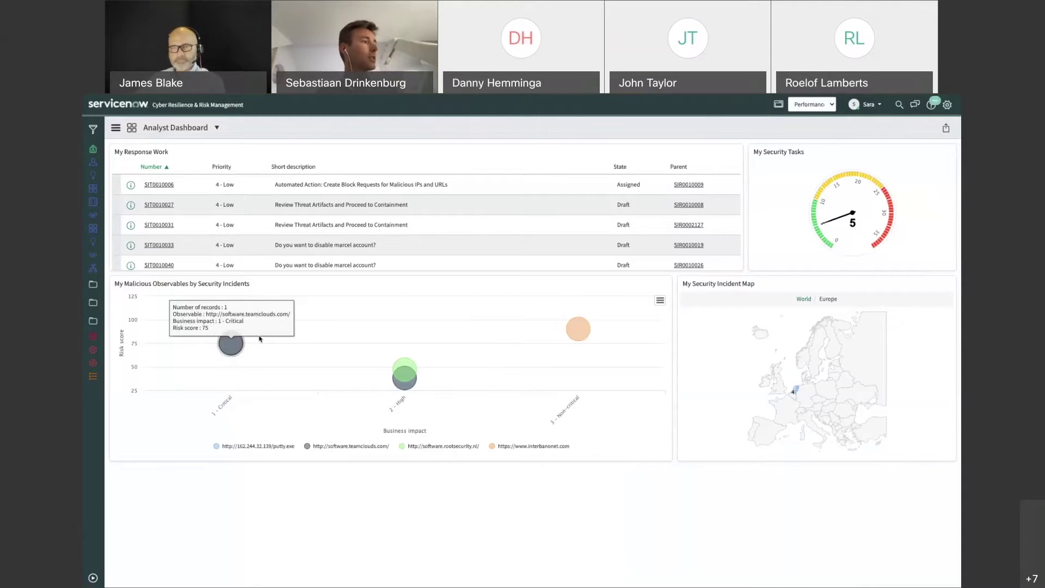
key("ctrl+Right")
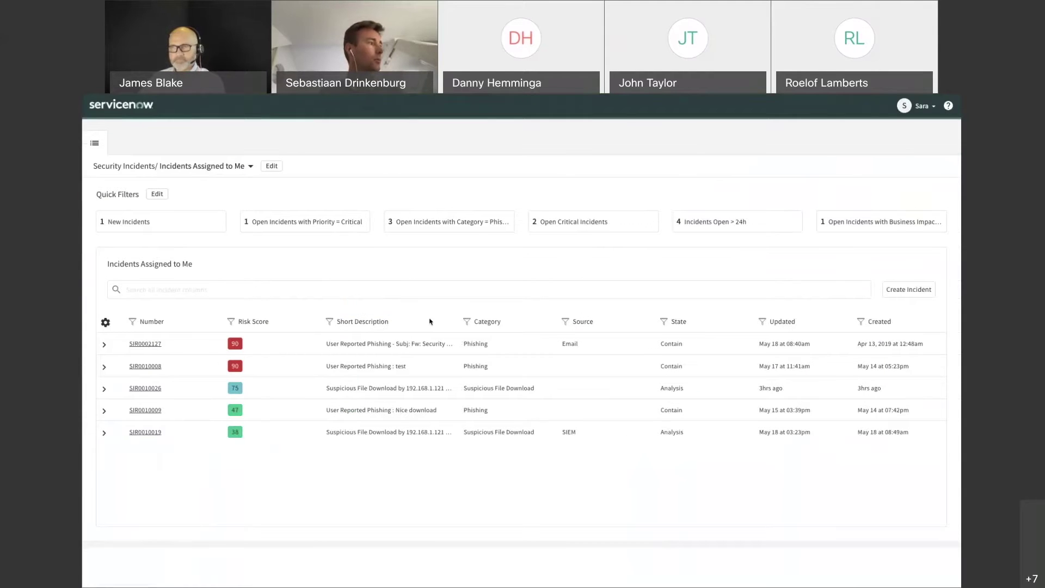
left_click(170, 229)
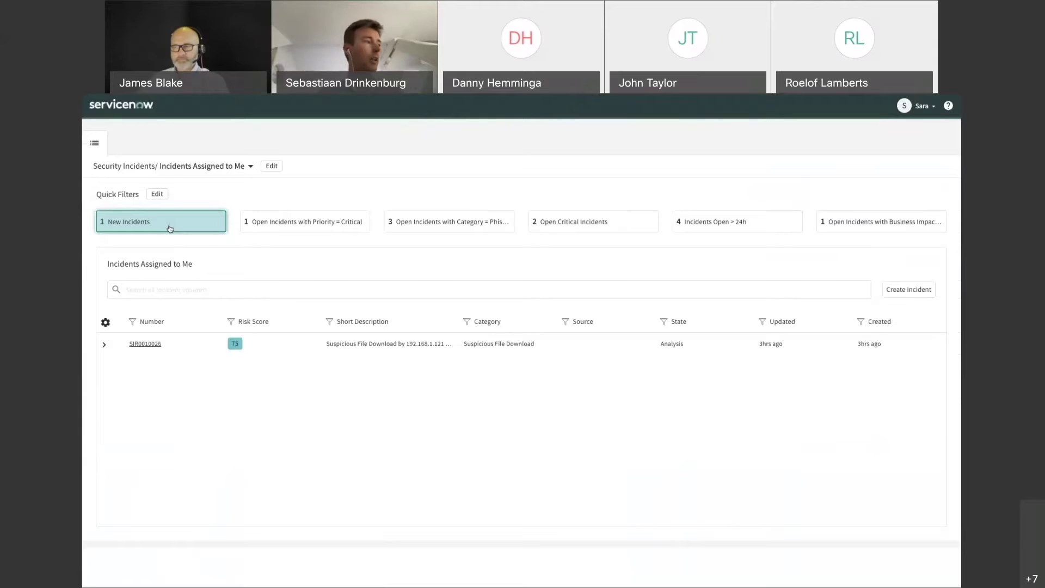
left_click(139, 345)
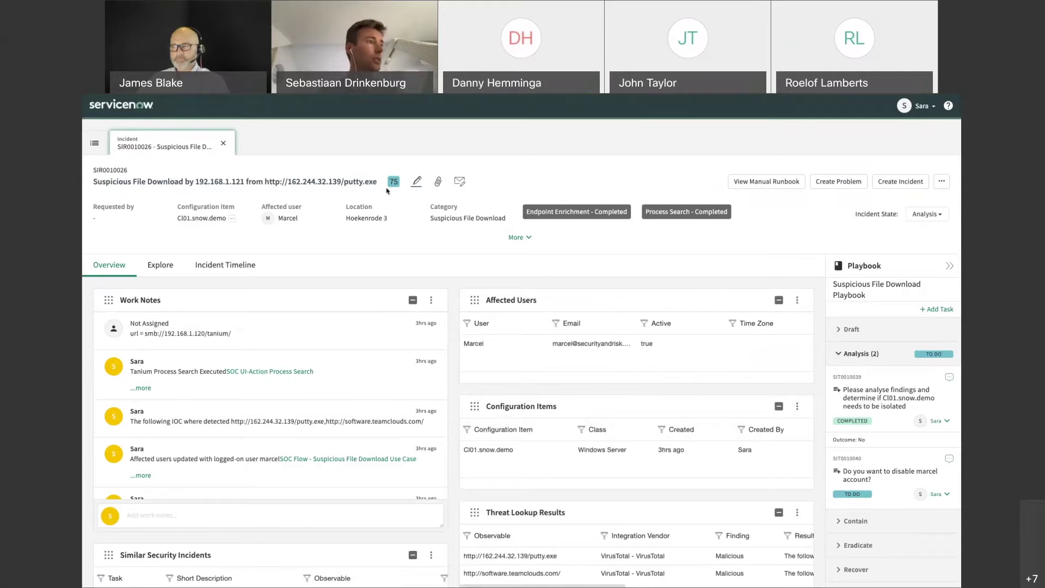
Expand the incident's header details and read through its playbook tasks and work notes.
left_click(519, 237)
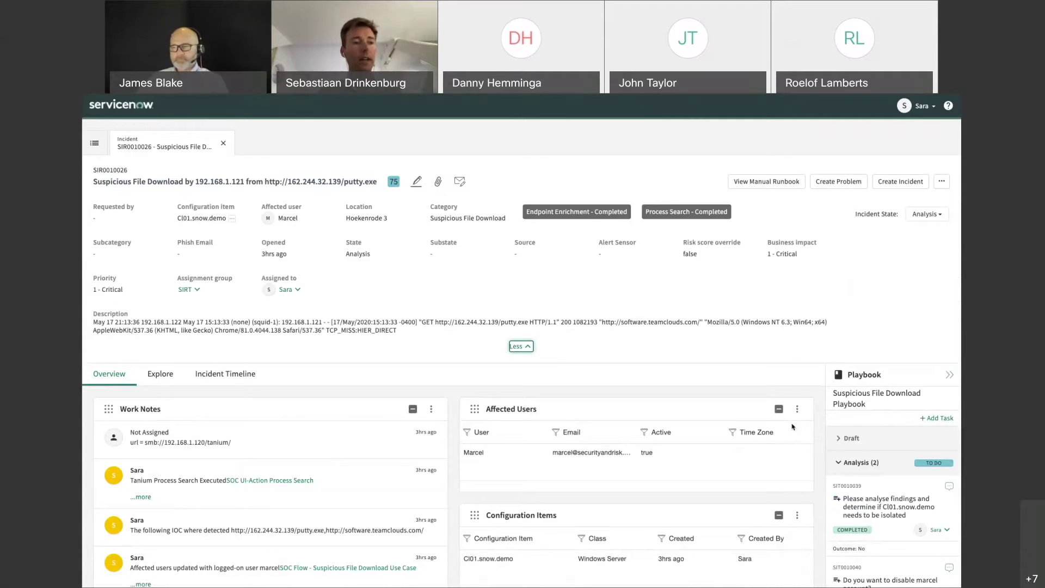
scroll(856, 405, "down", 2)
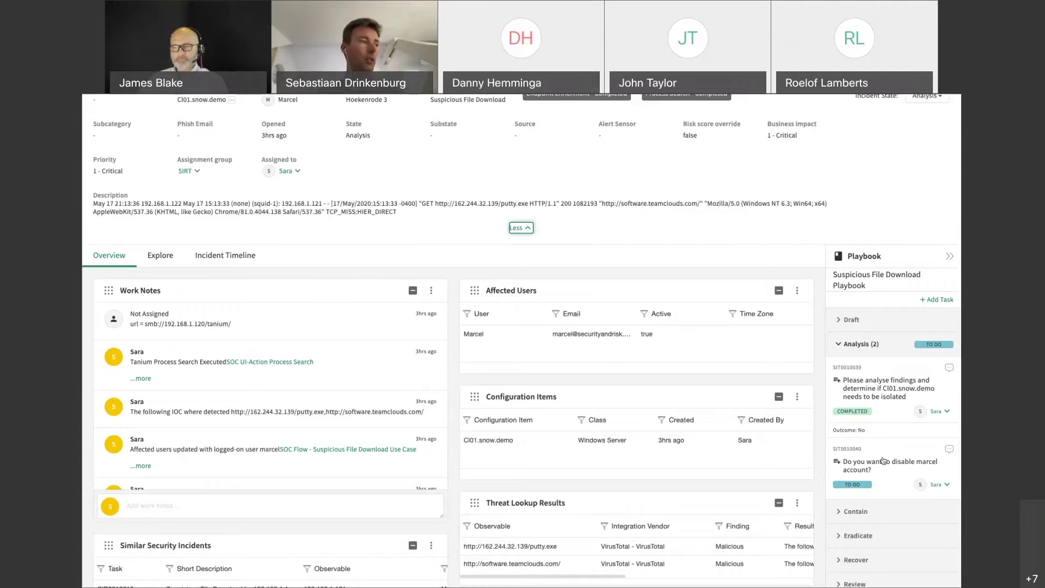
scroll(292, 407, "down", 3)
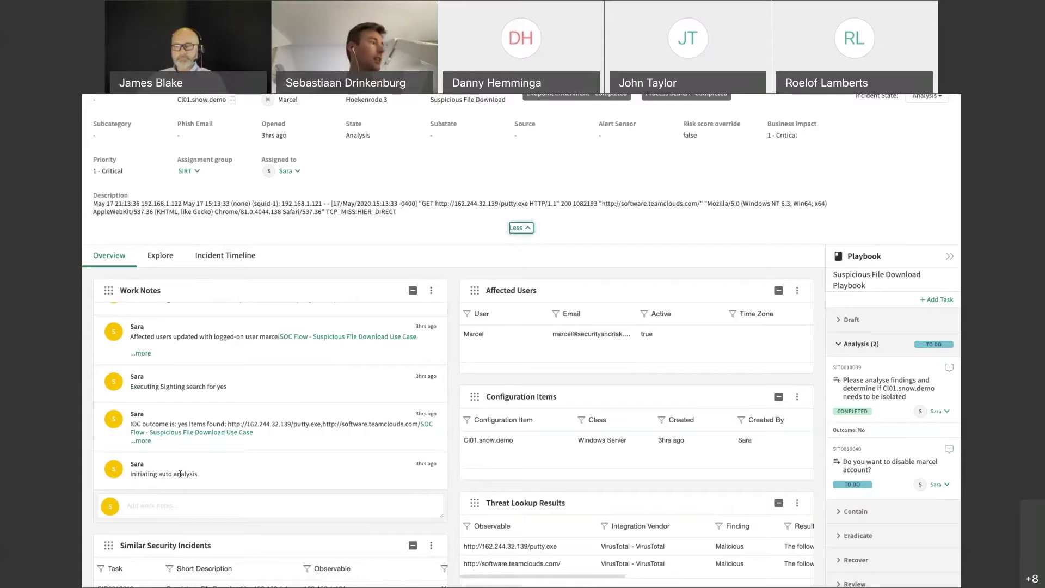
scroll(245, 381, "up", 1)
Explore the incident's observables and compare them with the threat lookup results.
left_click(166, 260)
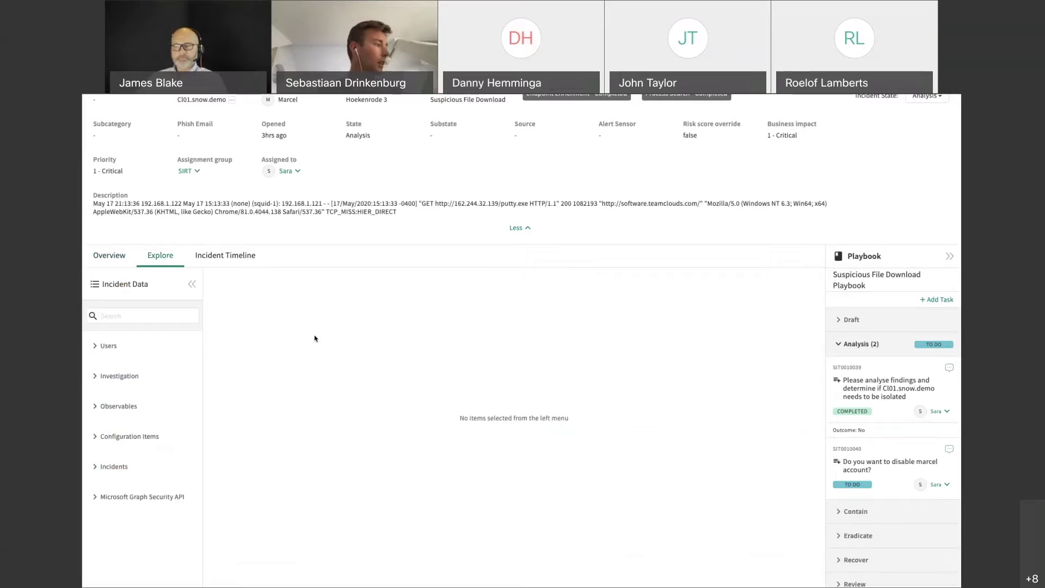
left_click(120, 407)
left_click(136, 434)
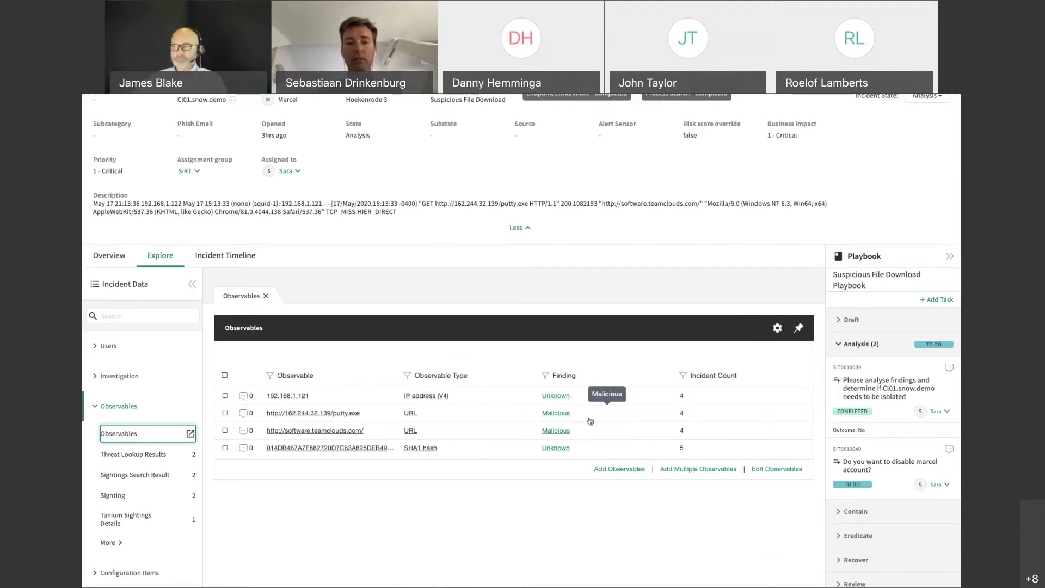
left_click(136, 455)
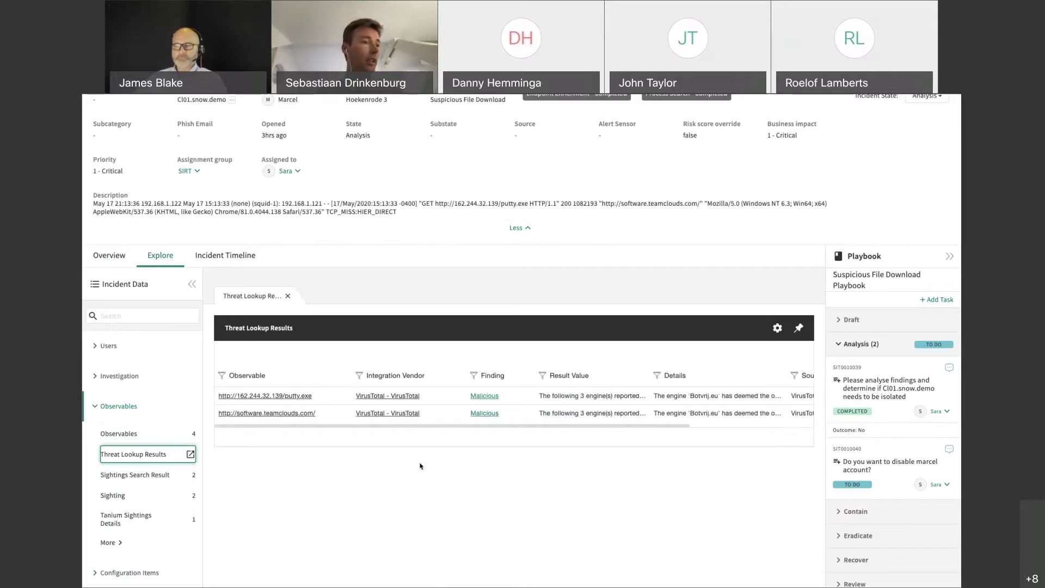
left_click(109, 436)
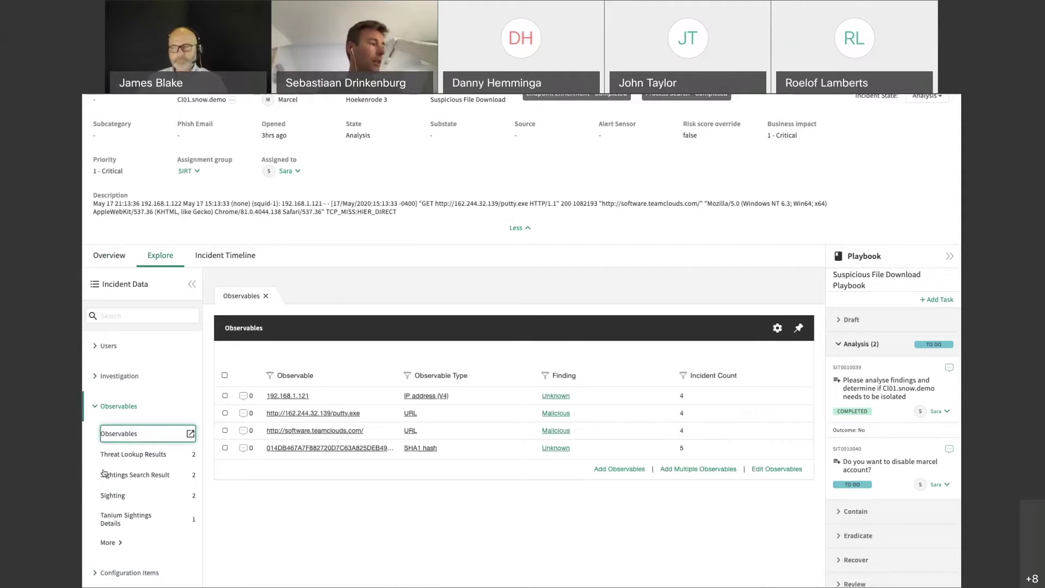
Show the Tanium running processes under the incident's configuration items.
scroll(126, 468, "down", 2)
left_click(130, 467)
left_click(145, 498)
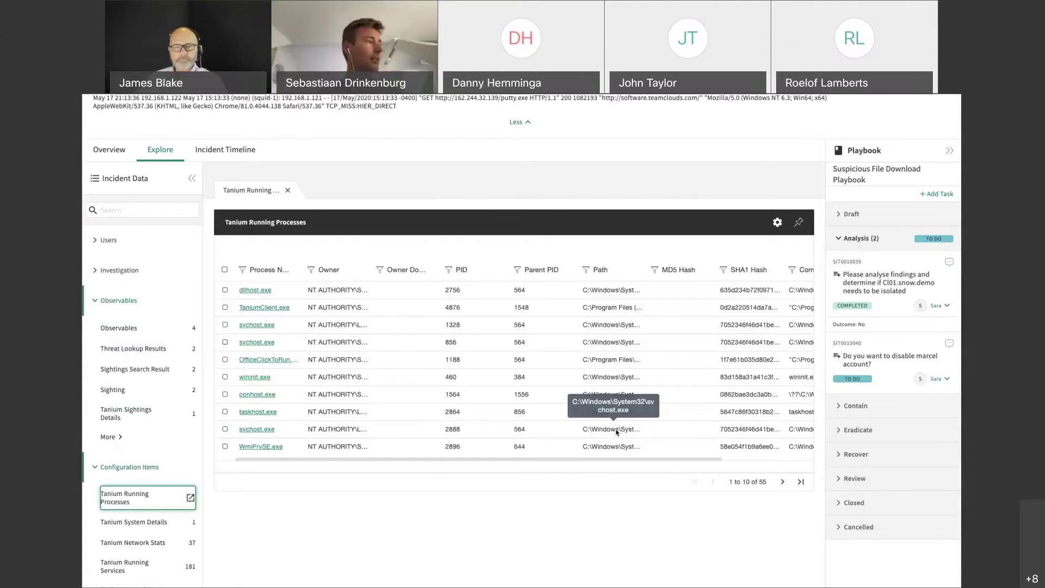
scroll(432, 362, "up", 2)
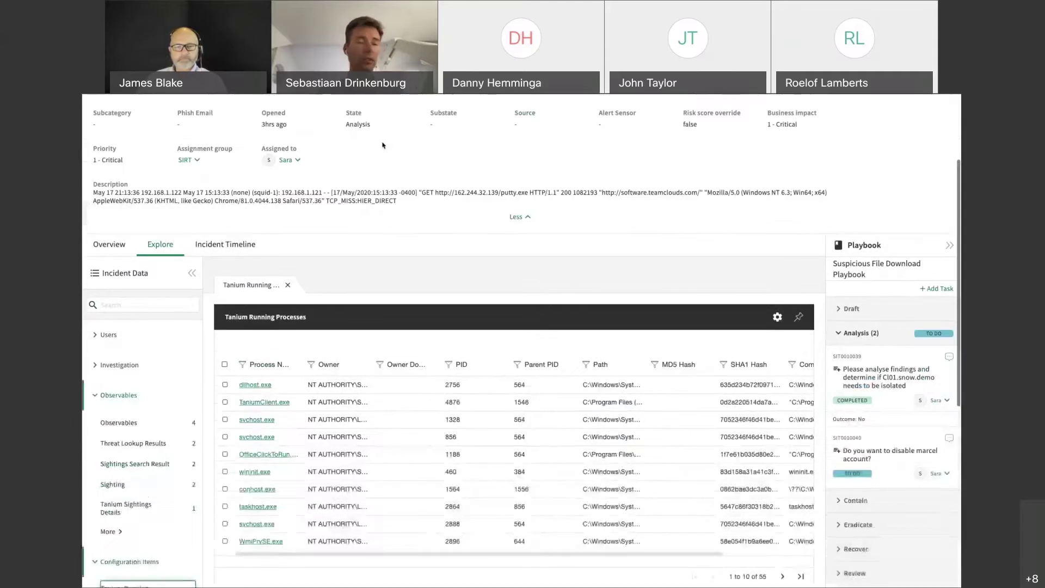
scroll(432, 337, "down", 2)
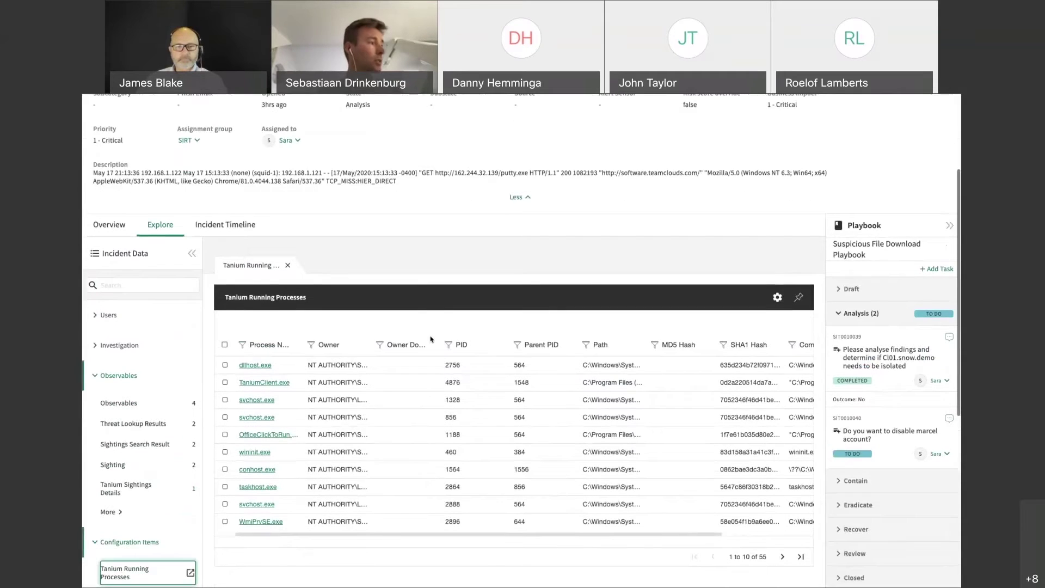
scroll(188, 481, "down", 2)
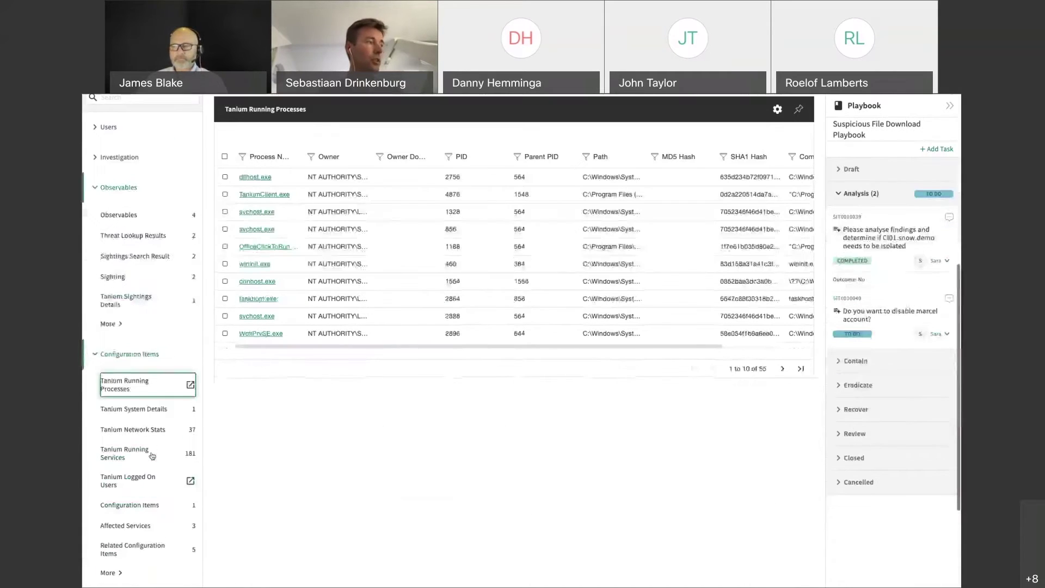
Review the host's Tanium system details, network stats, running services and logged-on users.
left_click(136, 400)
scroll(497, 338, "up", 2)
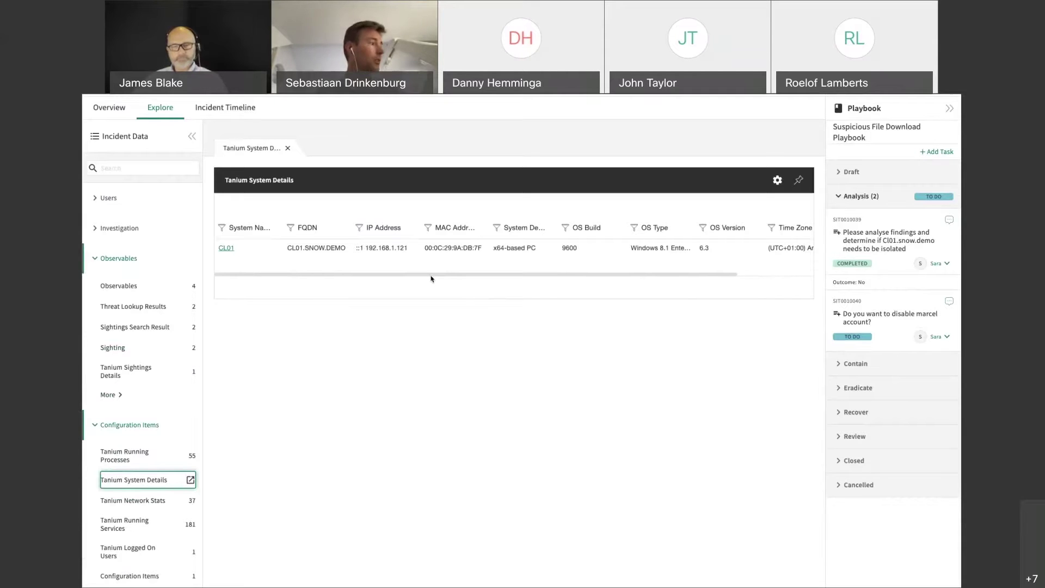
scroll(150, 469, "down", 1)
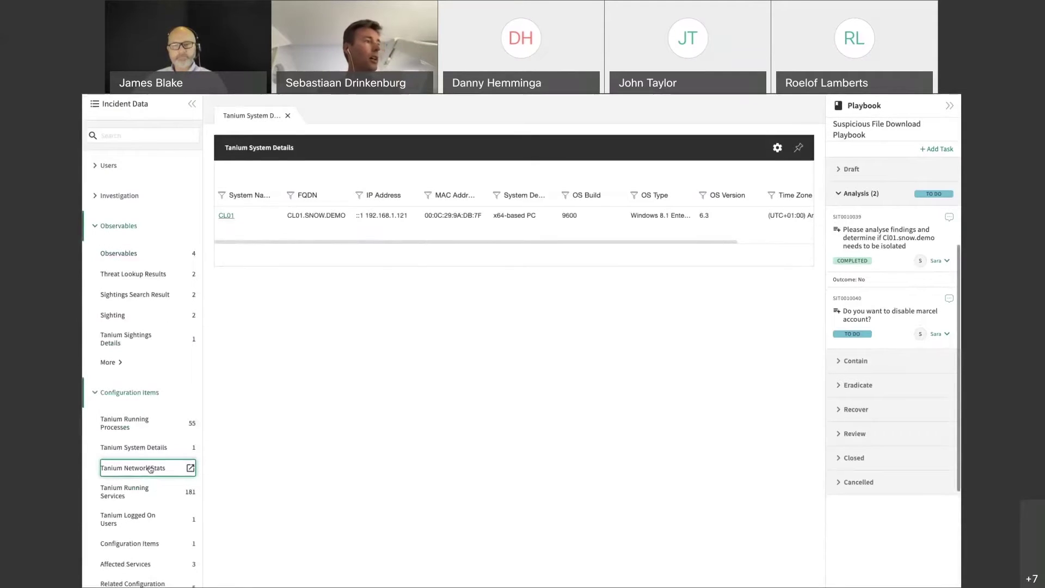
left_click(150, 470)
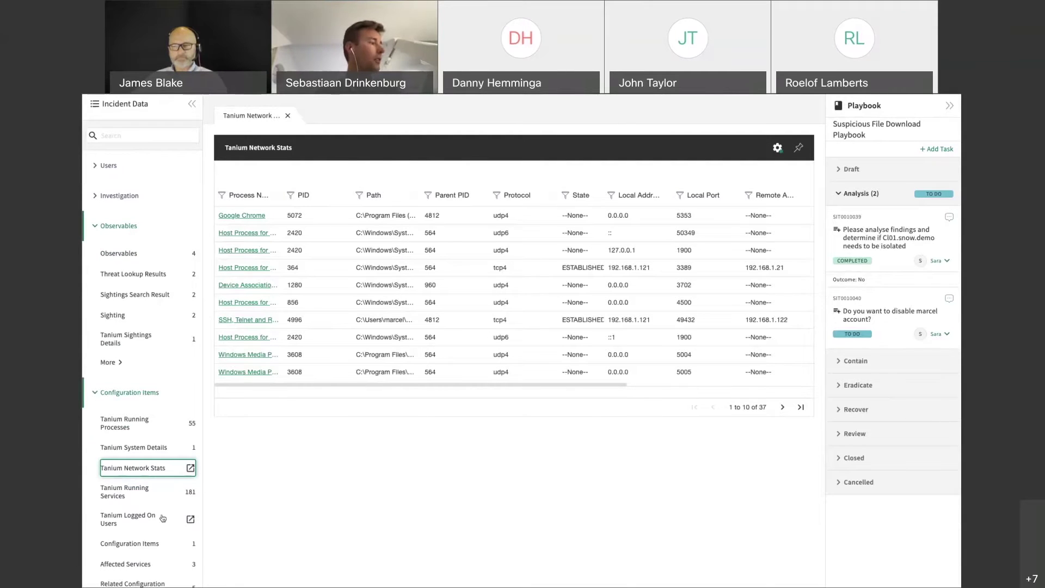
left_click(139, 491)
left_click(133, 520)
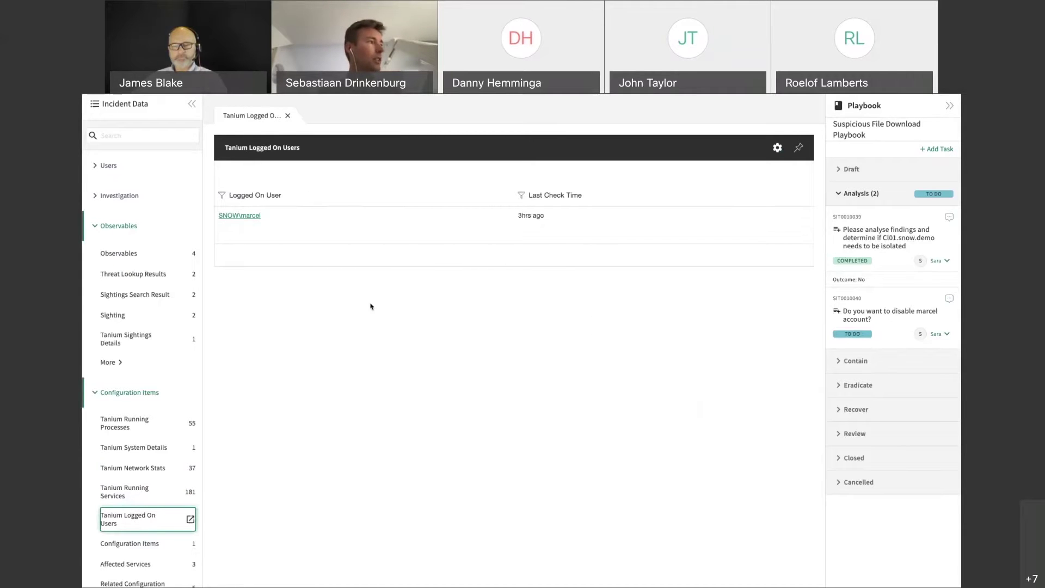
Open the dependency map of configuration item Cl01.snow.demo and recentre it on the Retail Adding Points service.
scroll(297, 268, "up", 1)
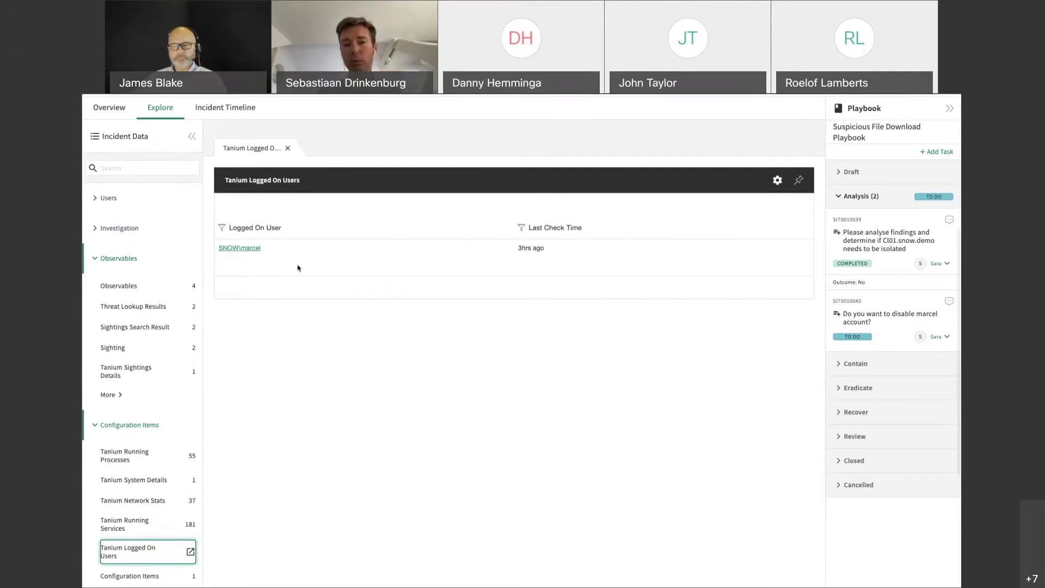
scroll(380, 303, "up", 2)
scroll(448, 212, "up", 4)
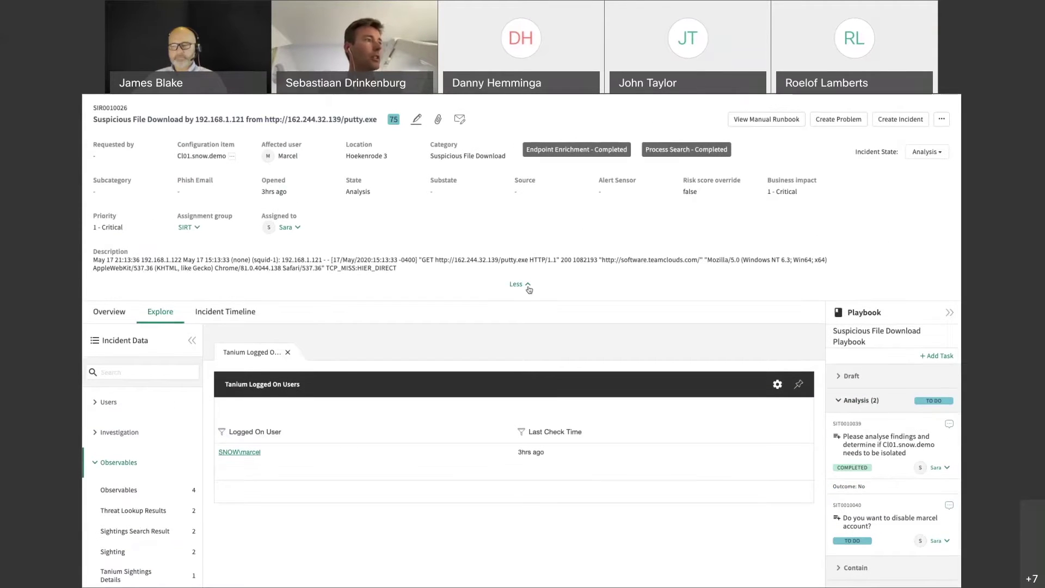
scroll(527, 285, "up", 2)
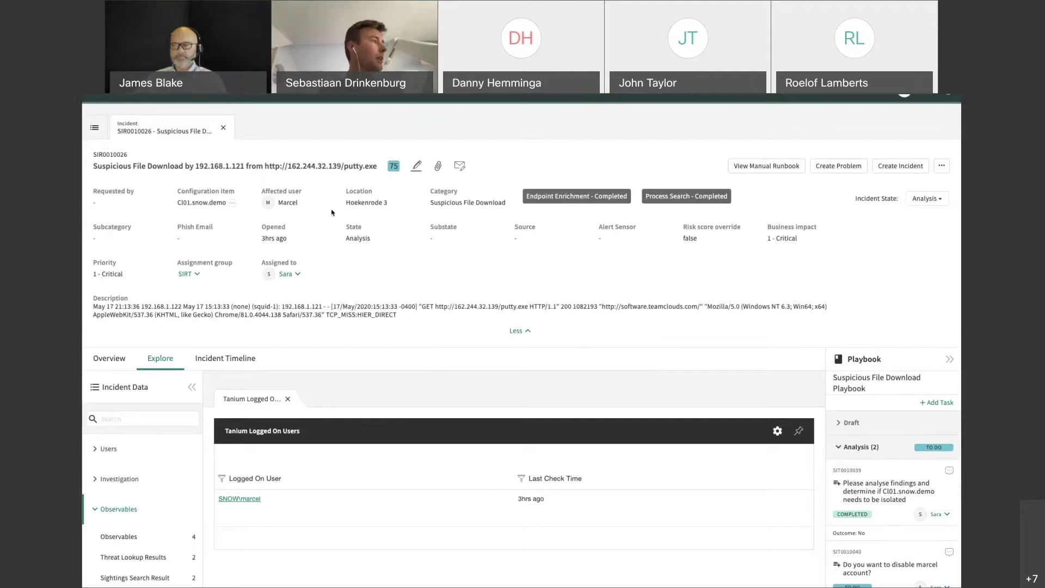
left_click(232, 203)
left_click(288, 222)
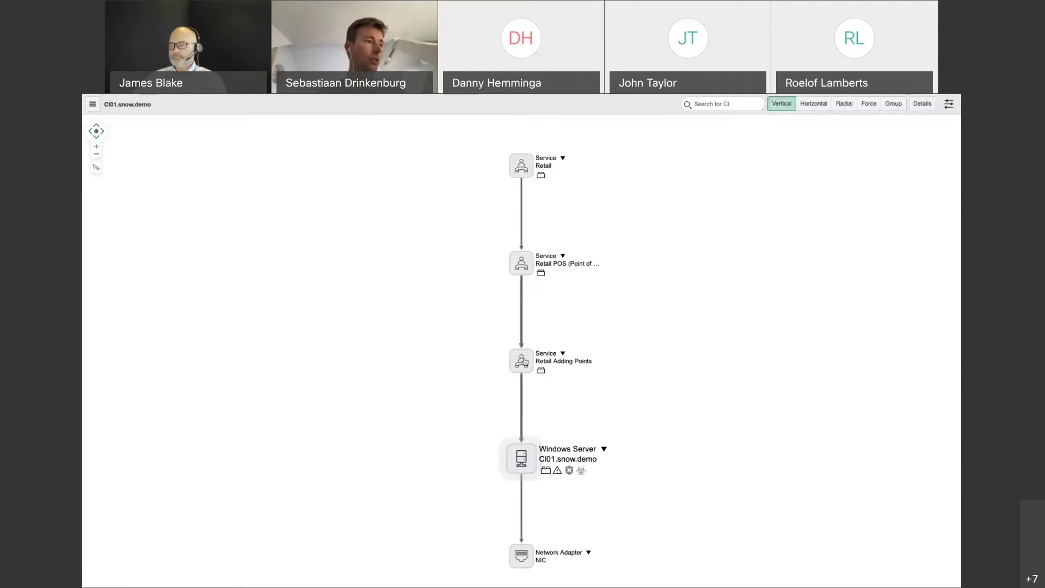
right_click(525, 360)
left_click(551, 372)
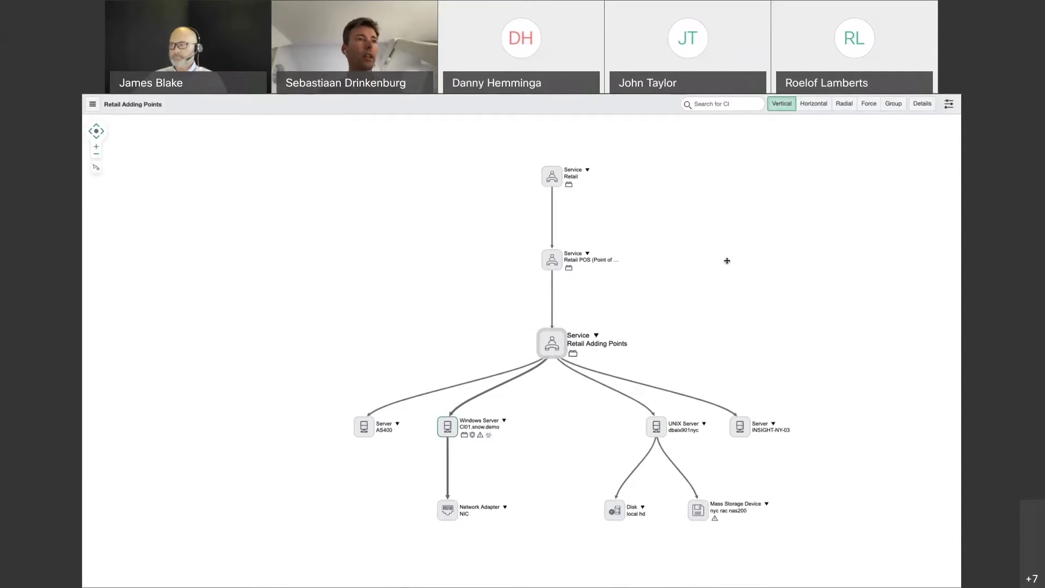
Check the incidents, security incidents and vulnerable items in the map's details, and return to the incident record.
left_click(922, 104)
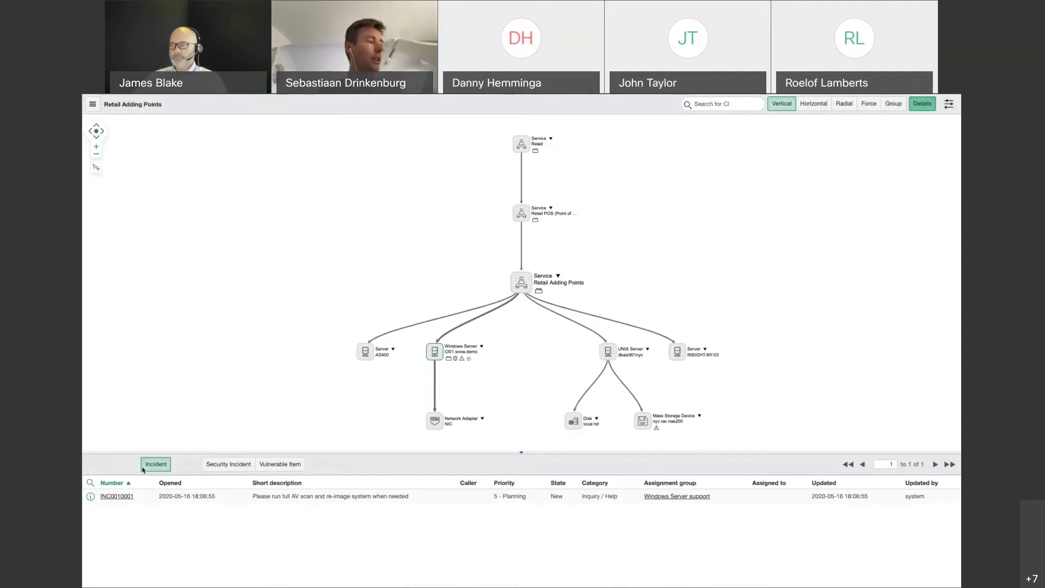
left_click(228, 463)
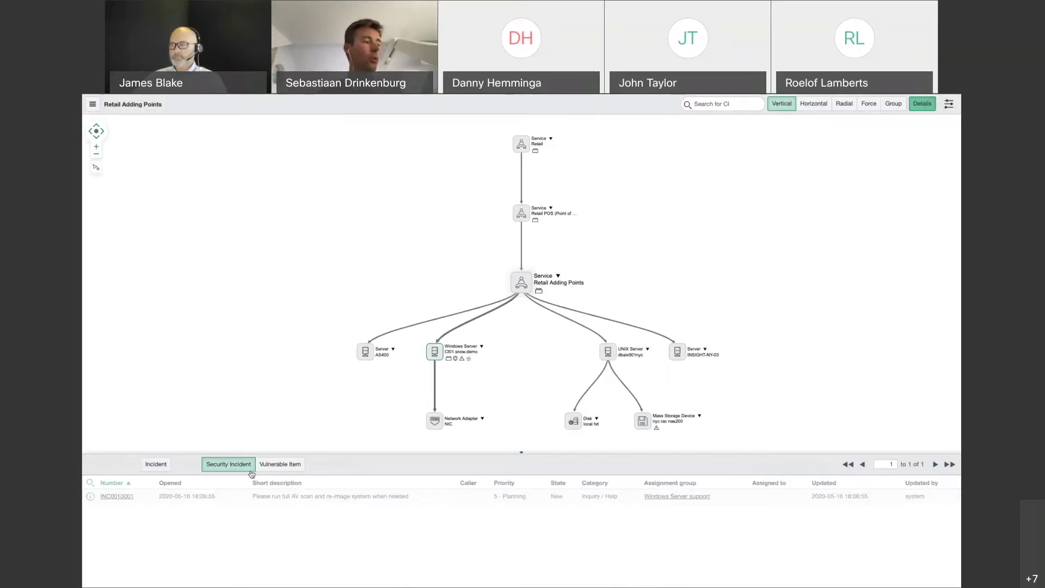
left_click(298, 469)
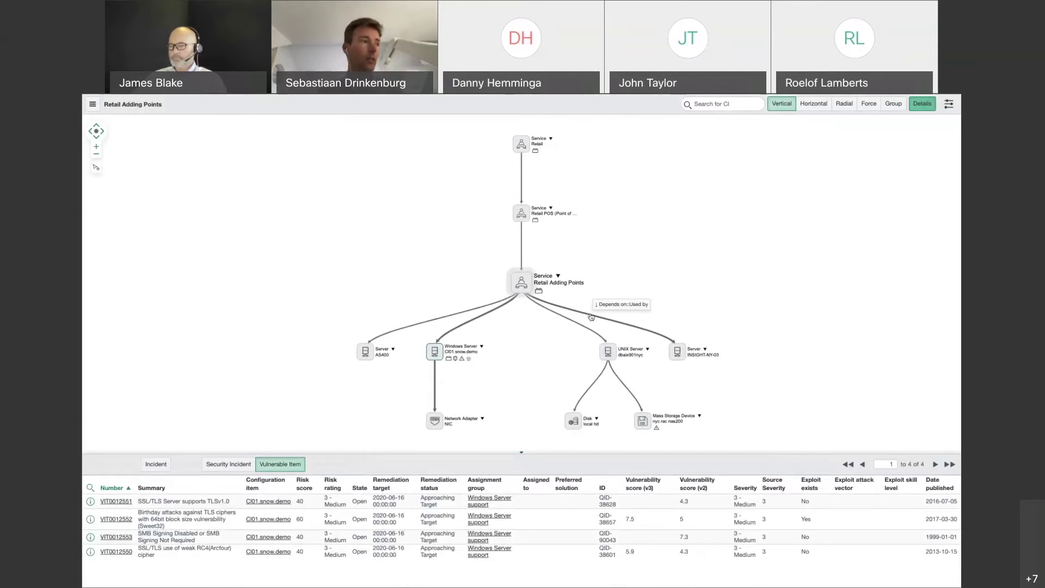
key("alt+Tab")
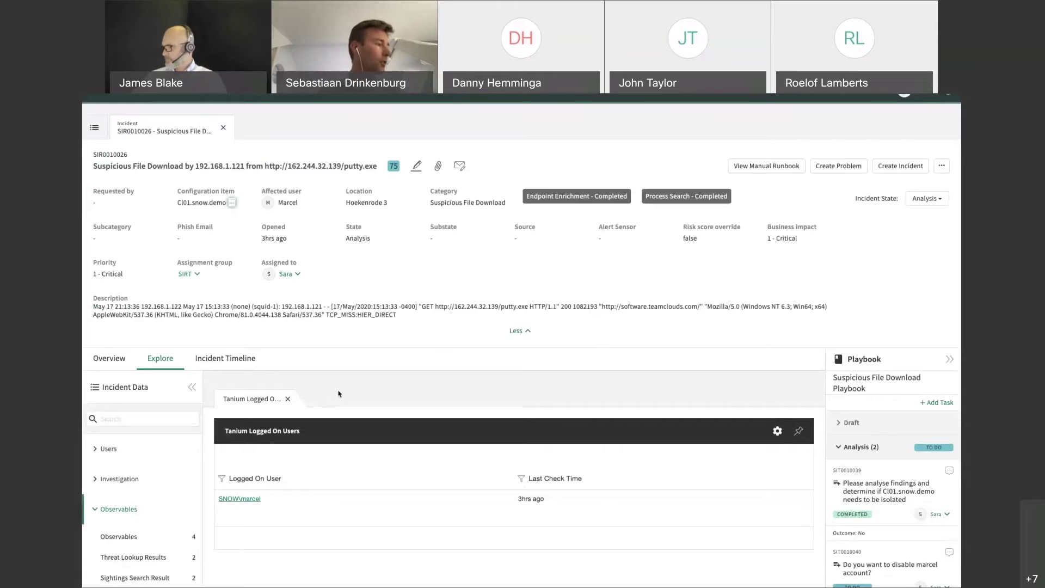
Collapse the configuration items group and look through the incident's additional actions as far as Isolate Host.
scroll(845, 448, "down", 3)
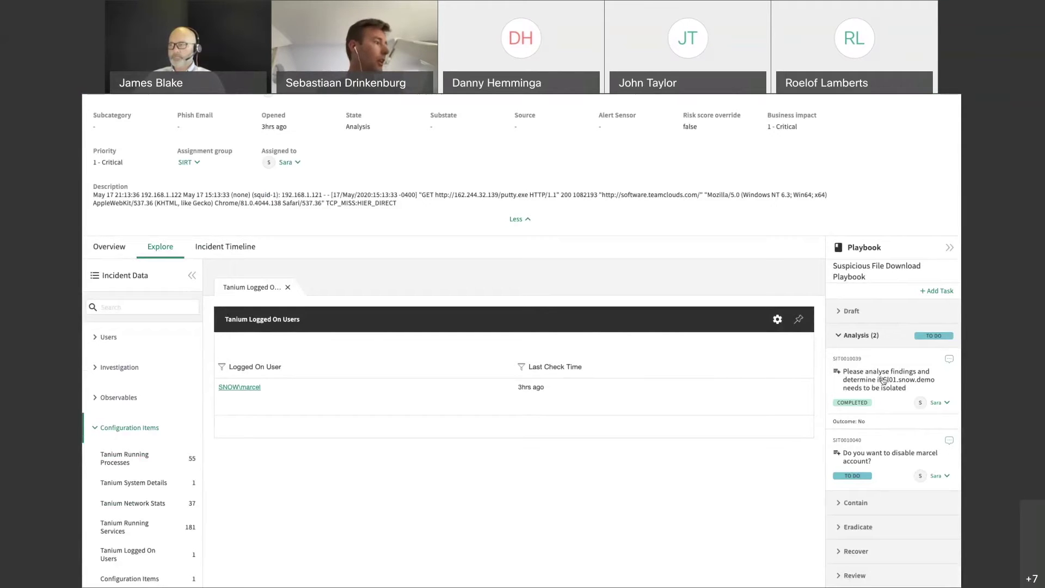
left_click(94, 430)
scroll(599, 430, "up", 2)
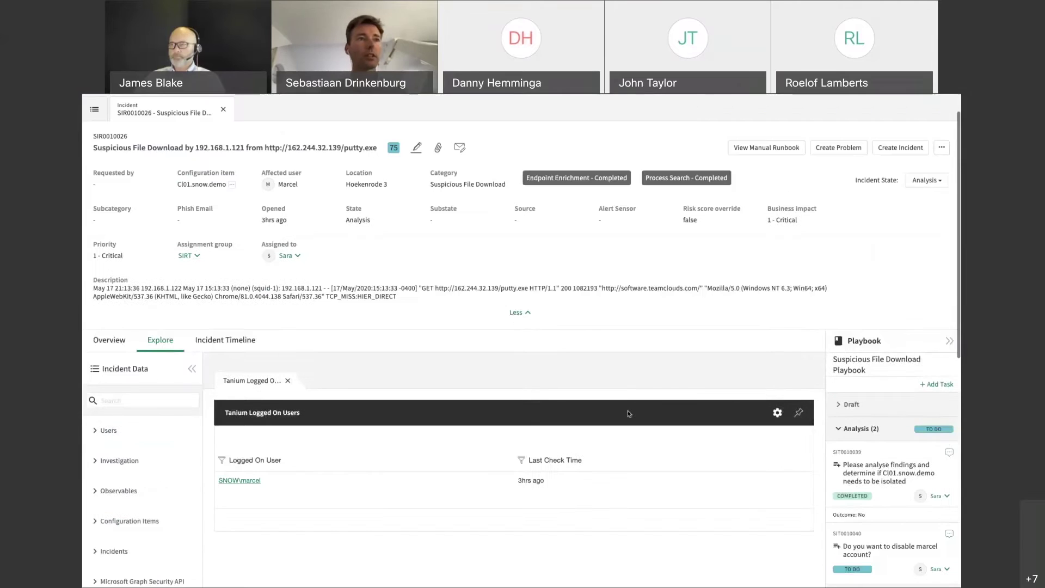
left_click(942, 149)
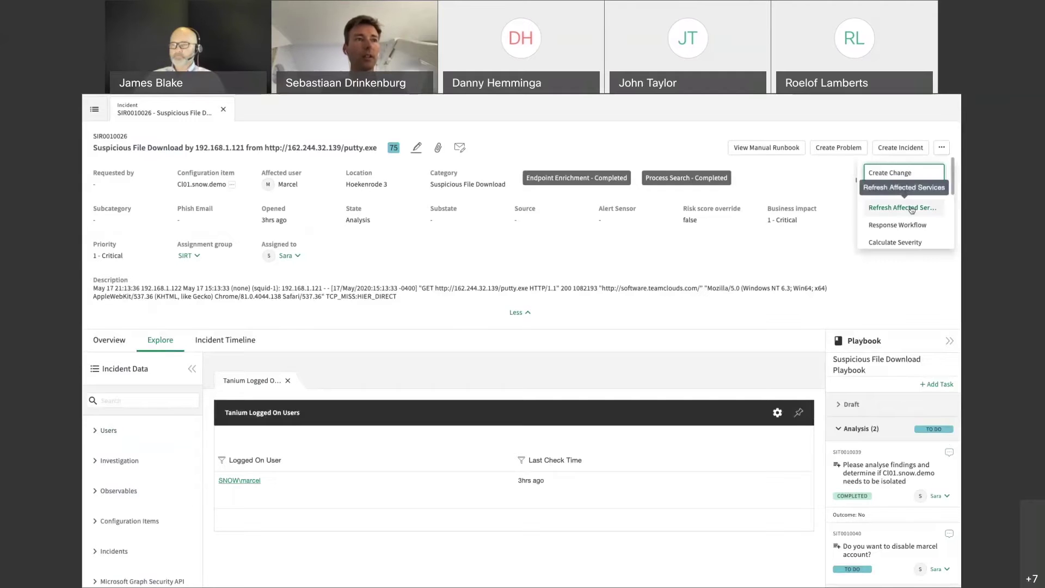
scroll(912, 210, "down", 5)
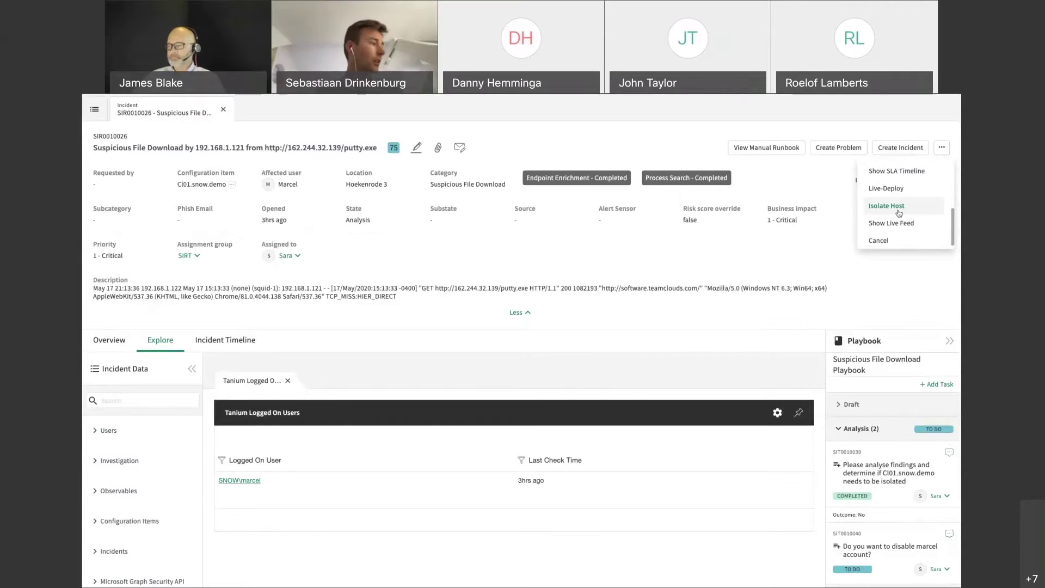
Reopen the Tanium running processes under configuration items and sort them by owner in ascending order.
scroll(208, 486, "down", 2)
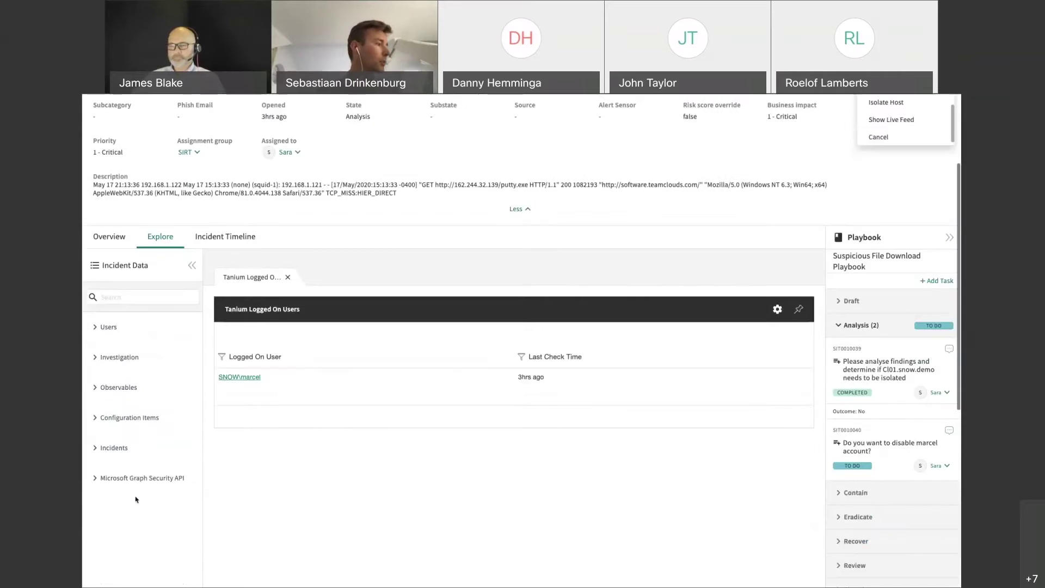
left_click(106, 387)
left_click(126, 554)
scroll(126, 529, "down", 2)
scroll(125, 529, "down", 1)
left_click(125, 414)
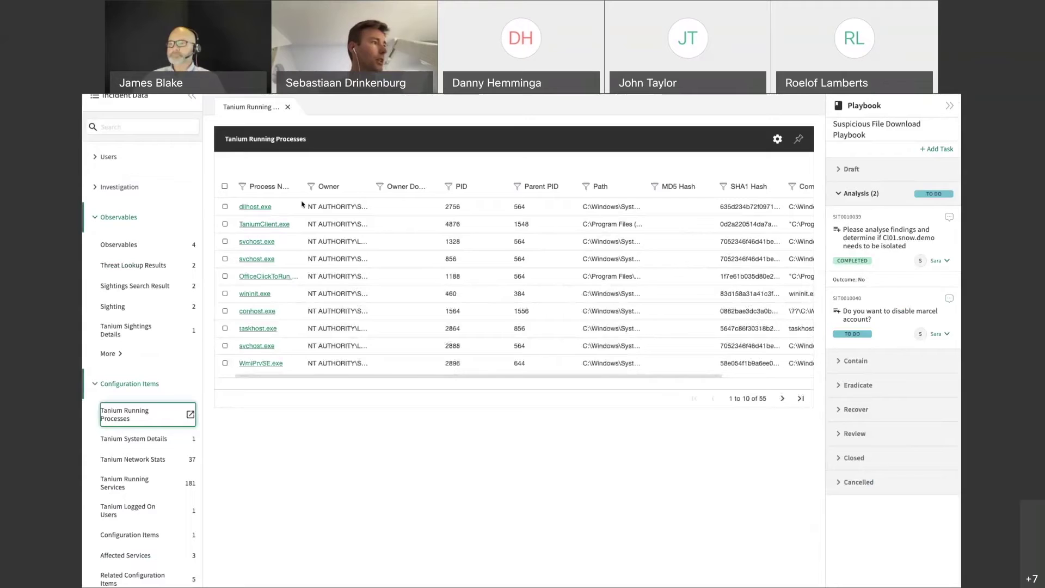
left_click(328, 187)
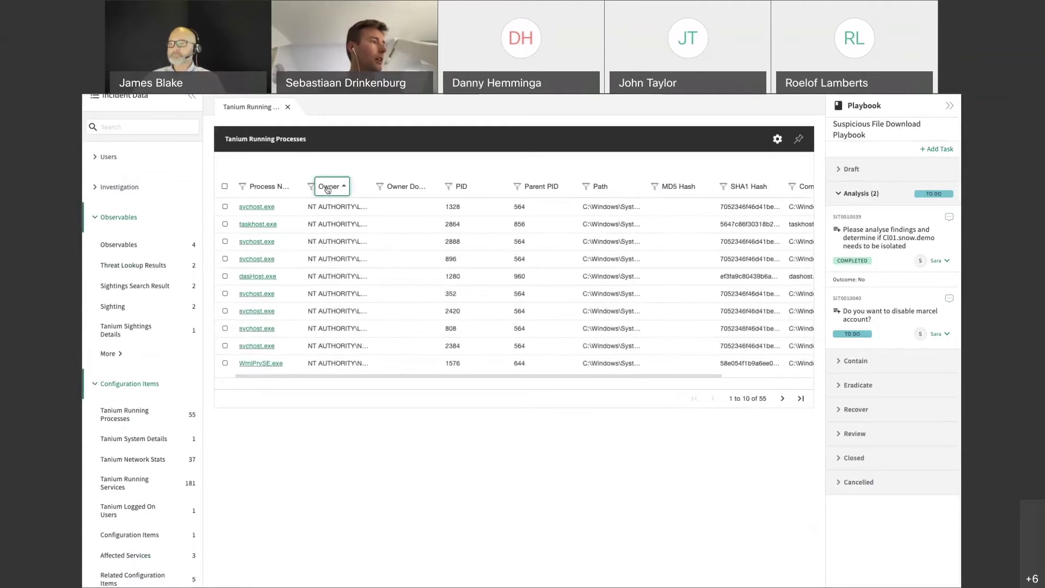
Sort the running processes by owner in descending order and select only the putty.exe process.
left_click(328, 187)
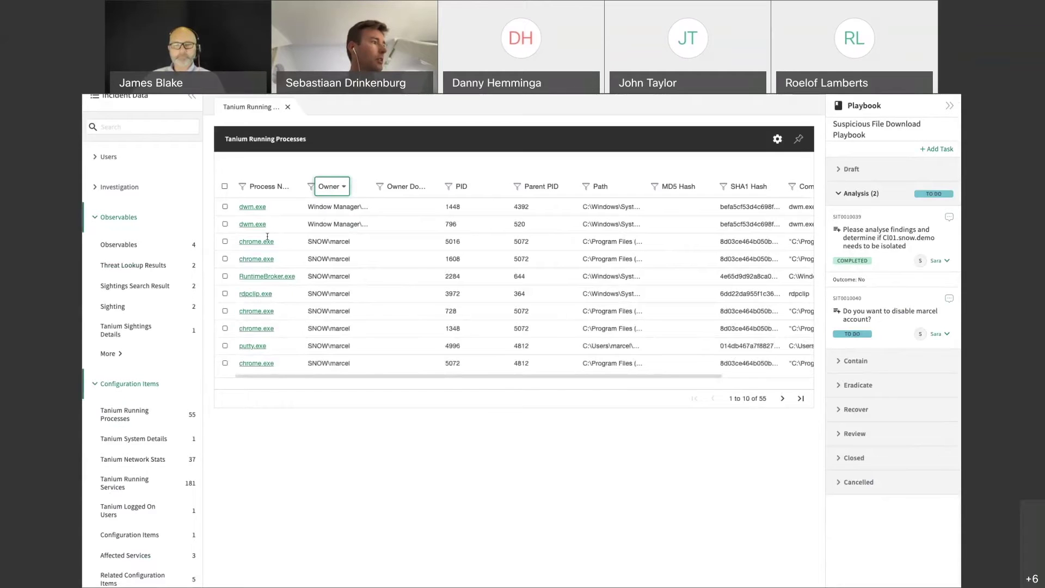
left_click(225, 293)
left_click(225, 345)
left_click(225, 294)
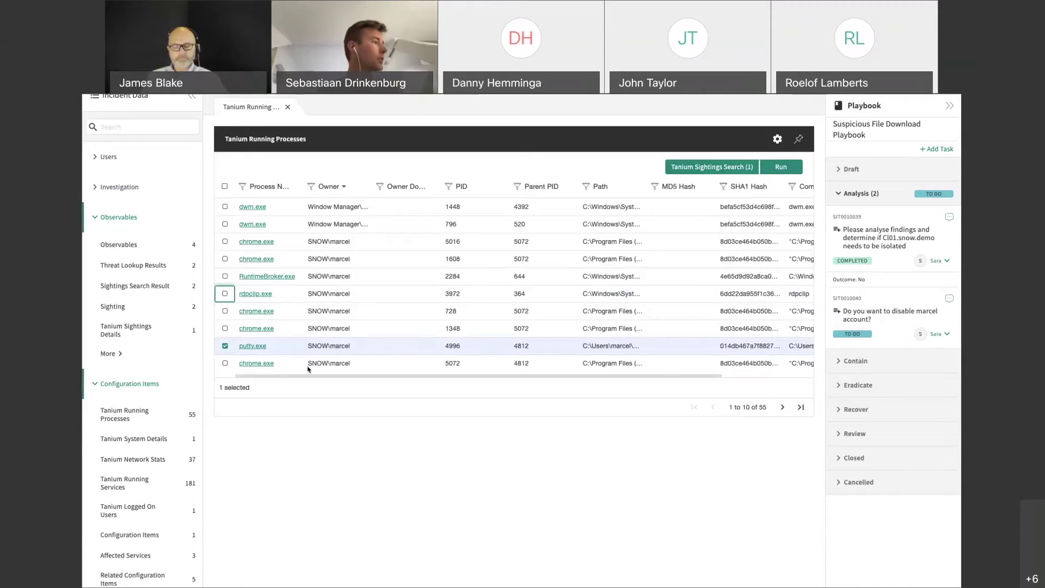
Open the Tanium Sightings Details under observables and check the hash's internal sightings, configuration item and external sightings.
left_click(139, 330)
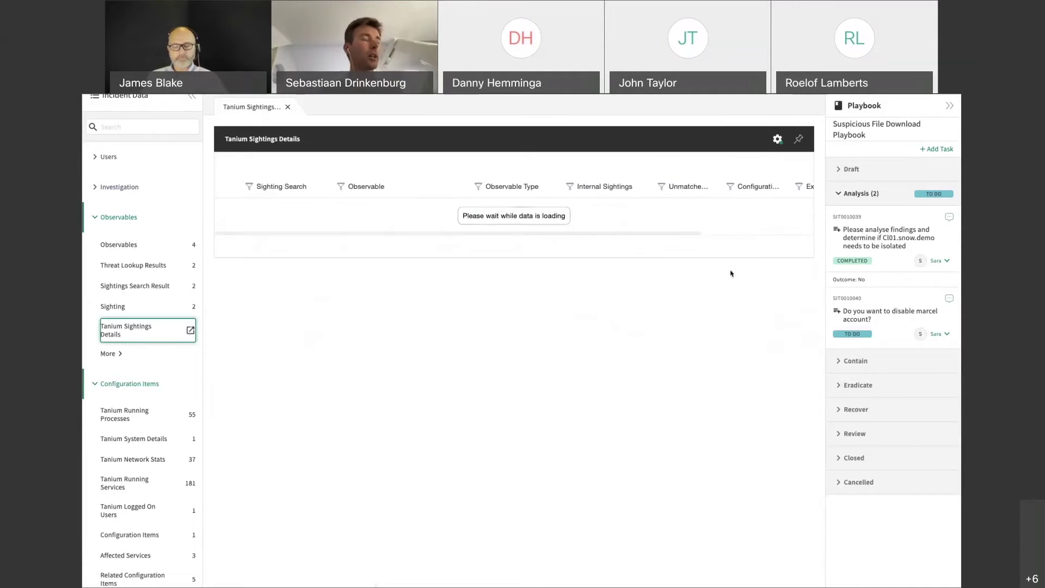
scroll(678, 312, "up", 1)
left_click_drag(632, 245, 682, 246)
scroll(653, 228, "right", 3)
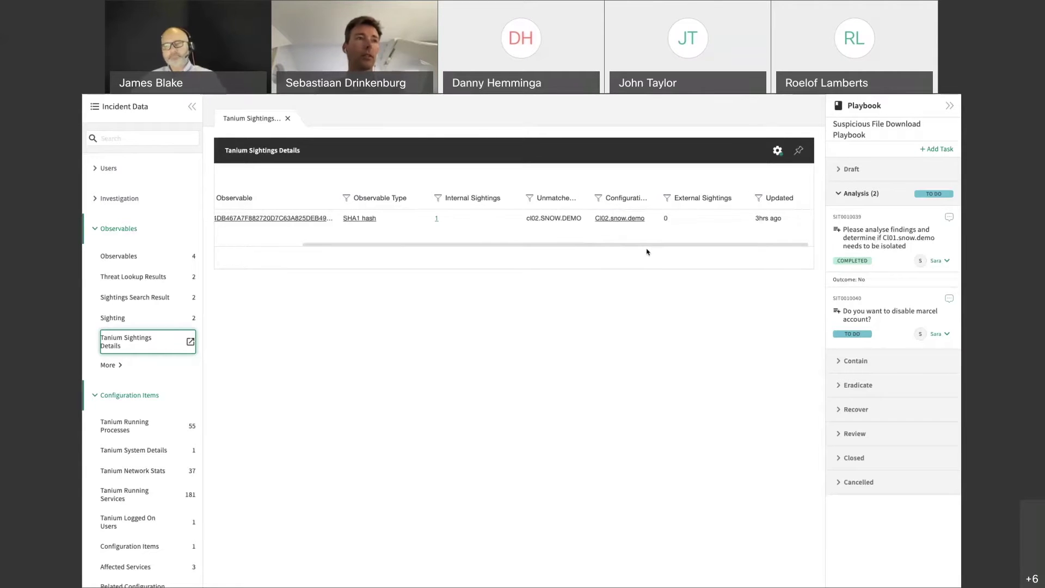
scroll(716, 314, "up", 3)
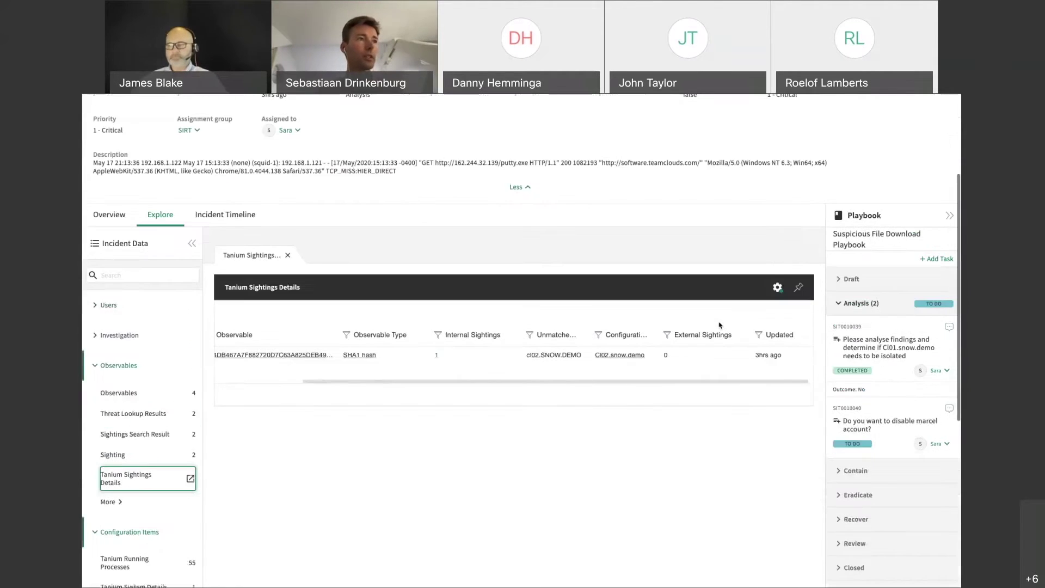
Review the execution details of the SOC Flow - Suspicious File Download Use Case in Flow Designer.
scroll(581, 292, "up", 2)
scroll(582, 292, "up", 1)
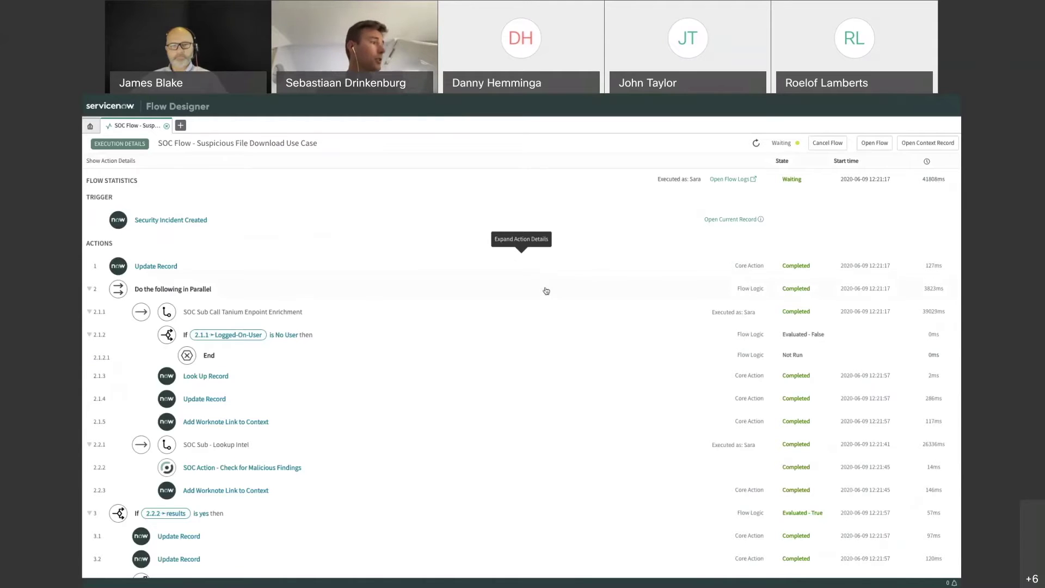
scroll(548, 290, "down", 1)
scroll(227, 251, "down", 3)
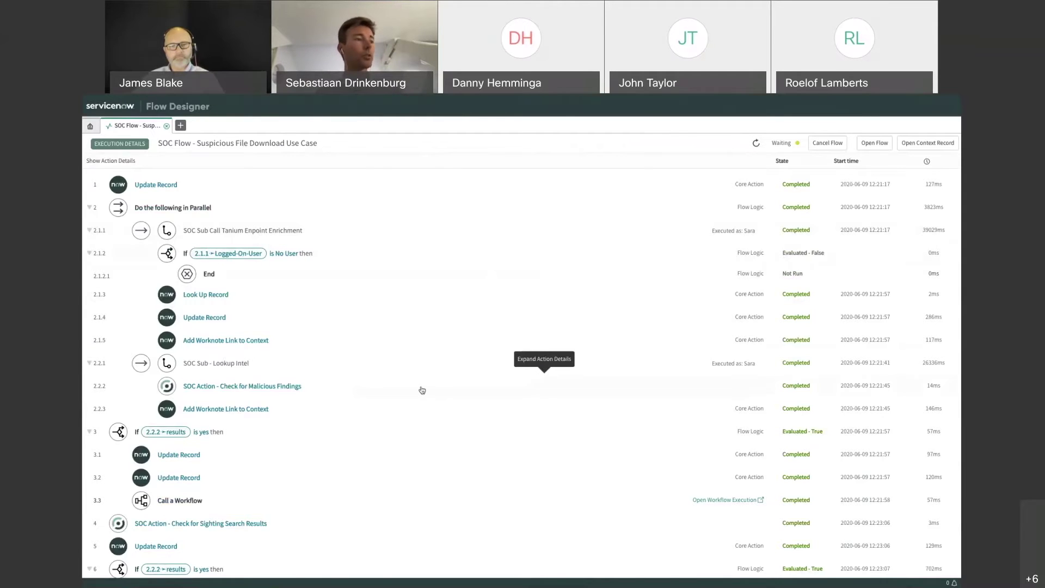
Switch to the CISO Dashboard and examine its Security Operations Center charts as far as the security incident treemap.
key("ctrl+Right")
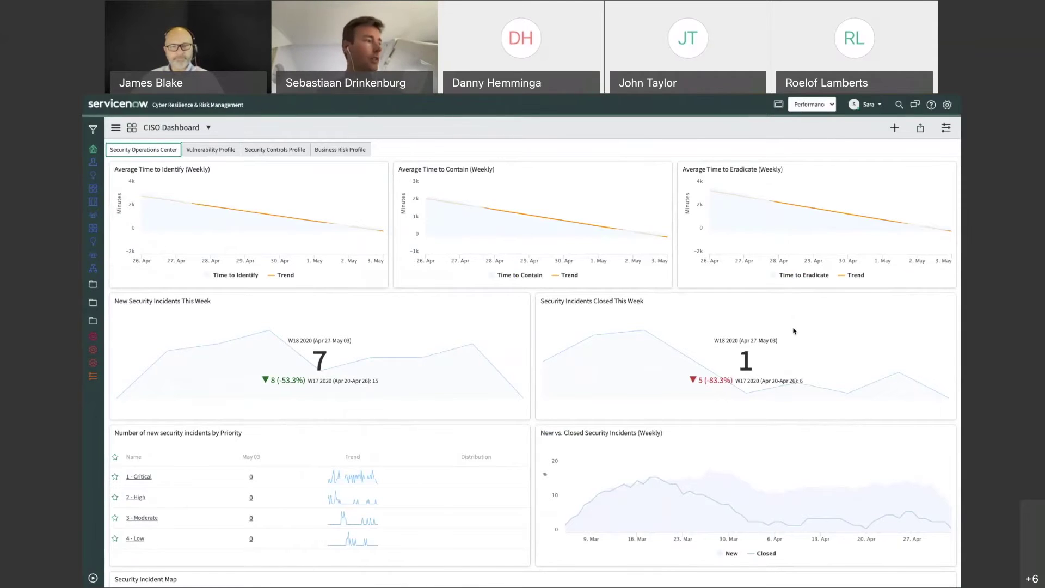
scroll(794, 331, "down", 3)
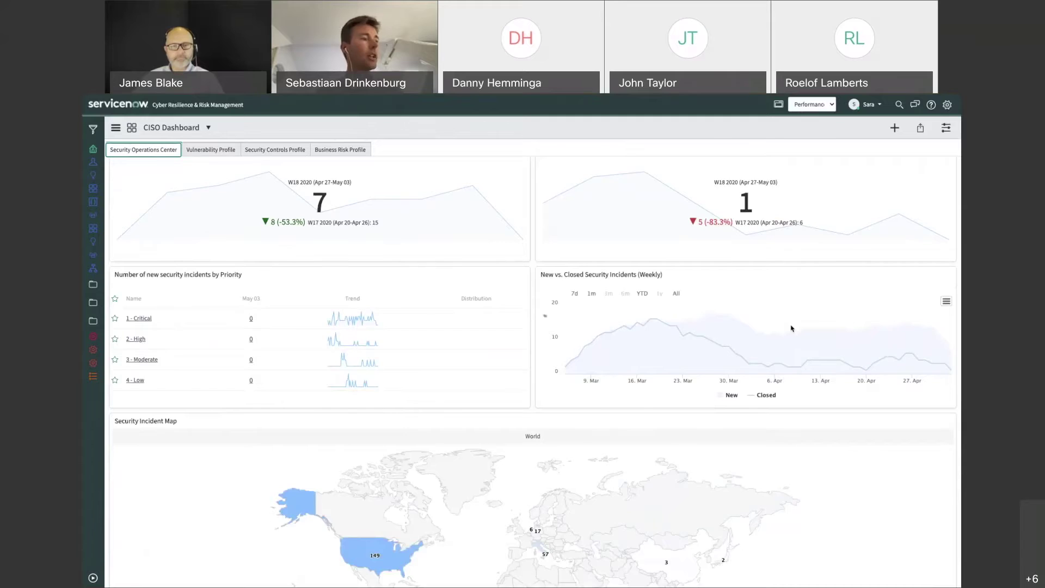
scroll(793, 328, "down", 5)
scroll(792, 328, "down", 1)
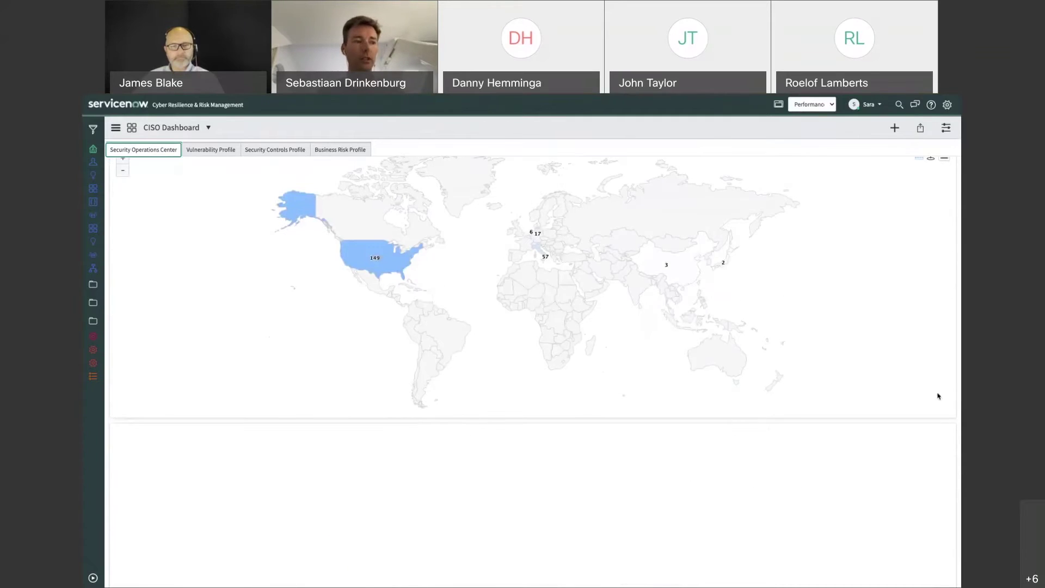
scroll(905, 379, "down", 4)
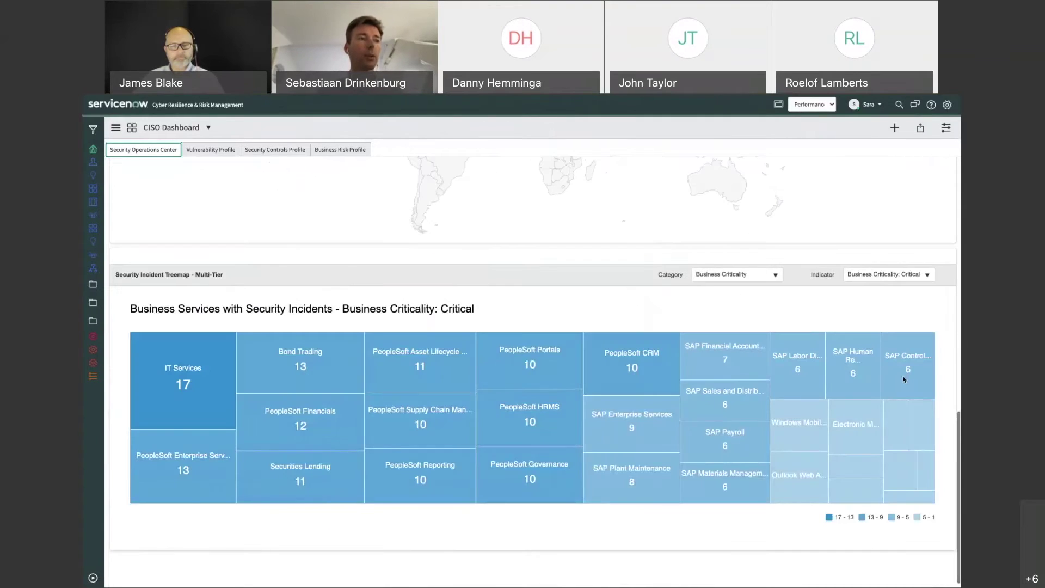
Show the security incident treemap by Categorization Stats with the Subcategories indicator, and finally by Victim Stats.
left_click(777, 270)
left_click(741, 317)
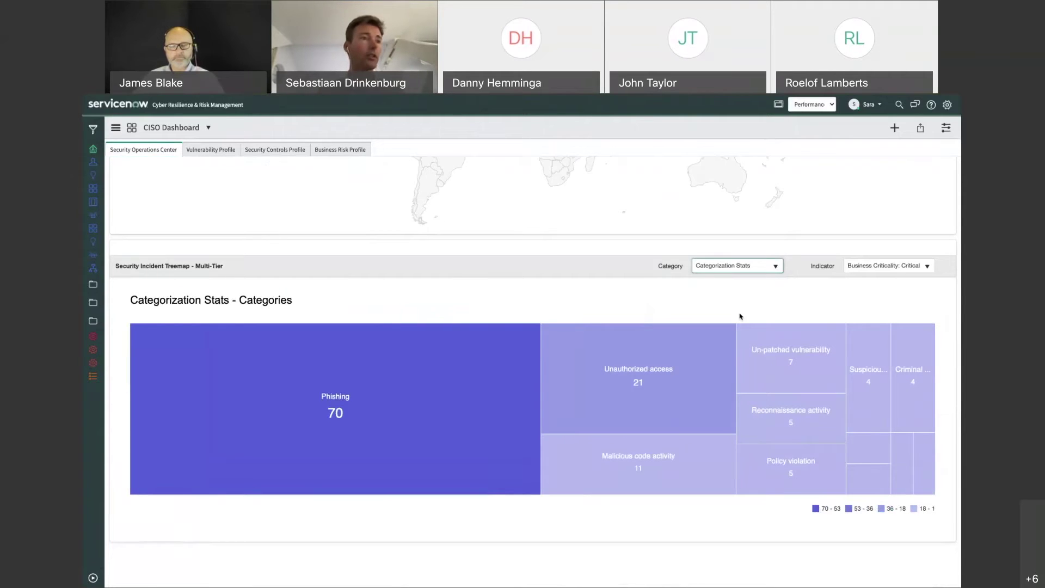
left_click(858, 270)
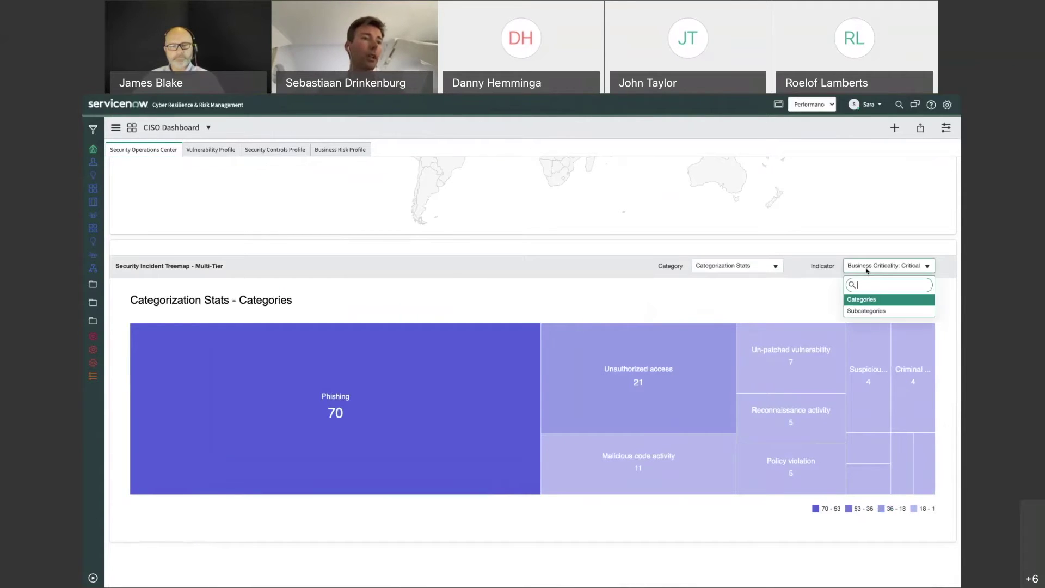
left_click(867, 311)
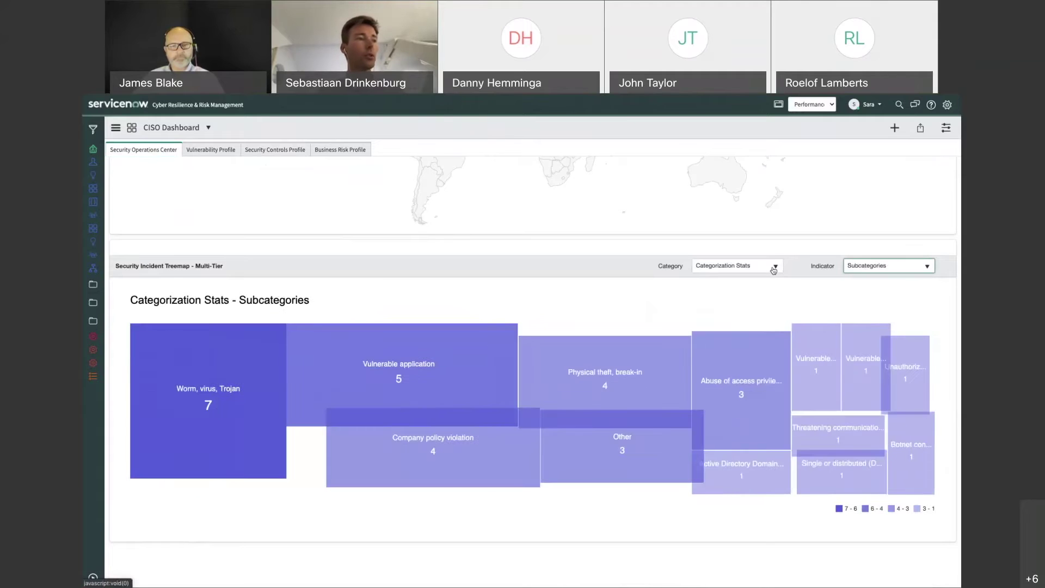
left_click(773, 269)
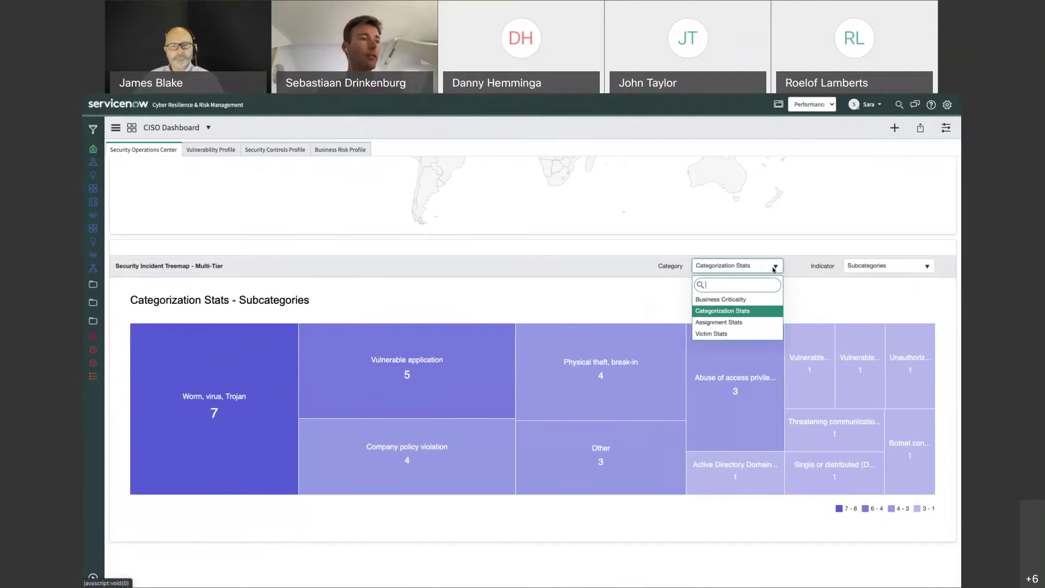
left_click(740, 334)
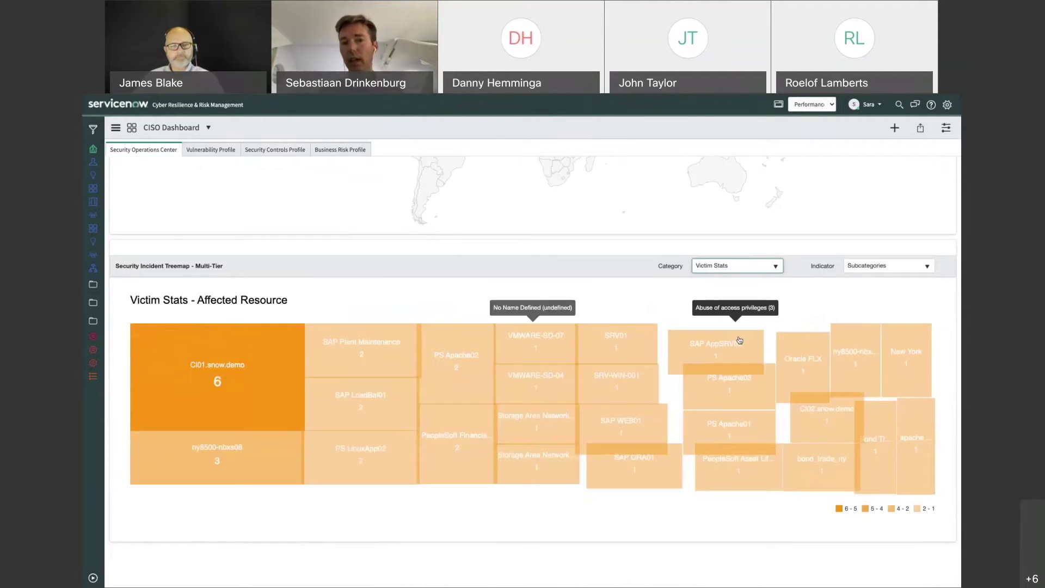
Open the Vulnerability Profile and hide the All Vulnerabilities series in the Vulnerability Trends chart to inspect the Business Critical trend.
scroll(740, 340, "up", 2)
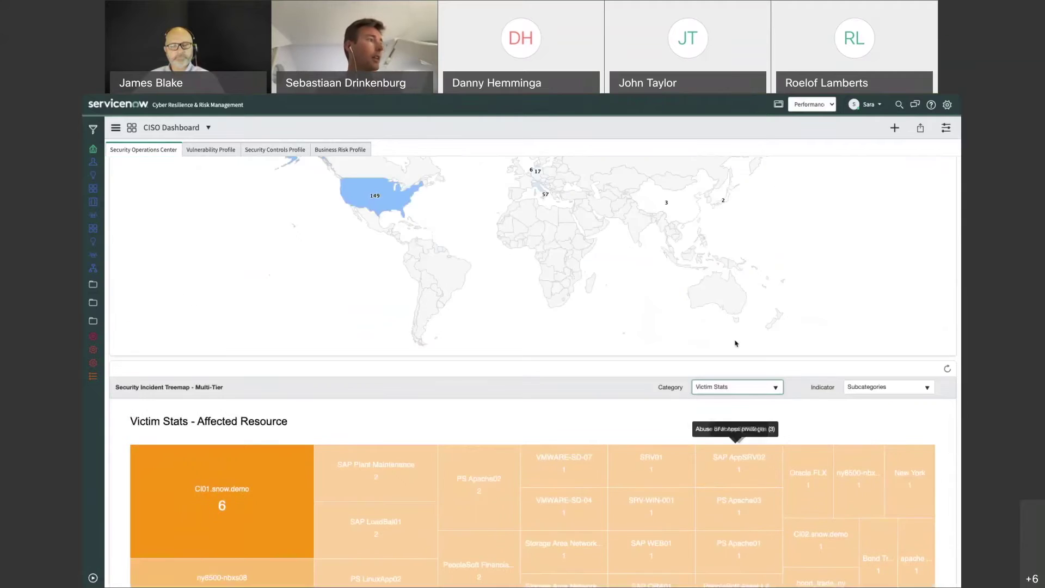
scroll(735, 343, "up", 7)
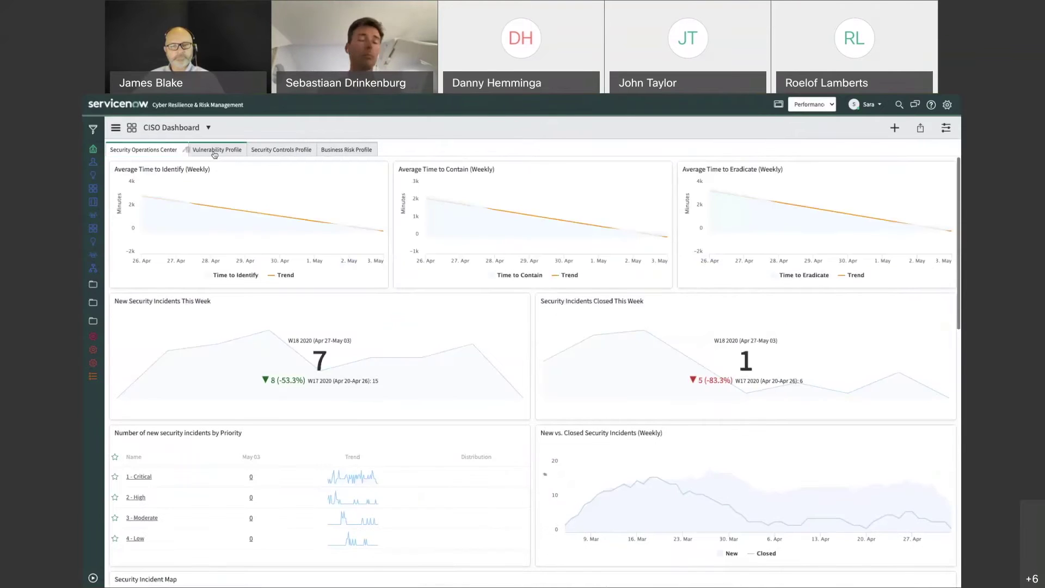
left_click(215, 155)
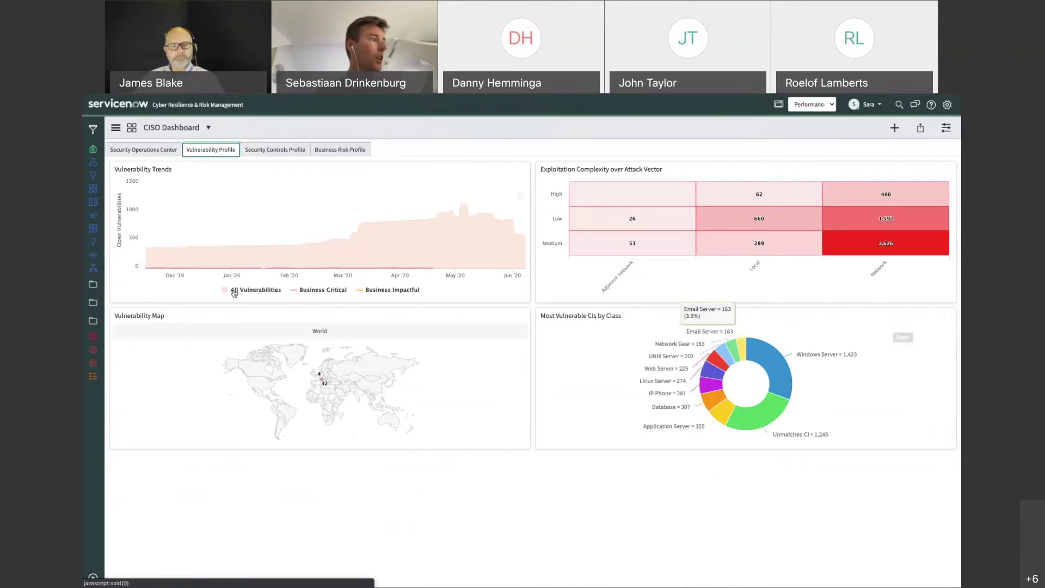
left_click(256, 290)
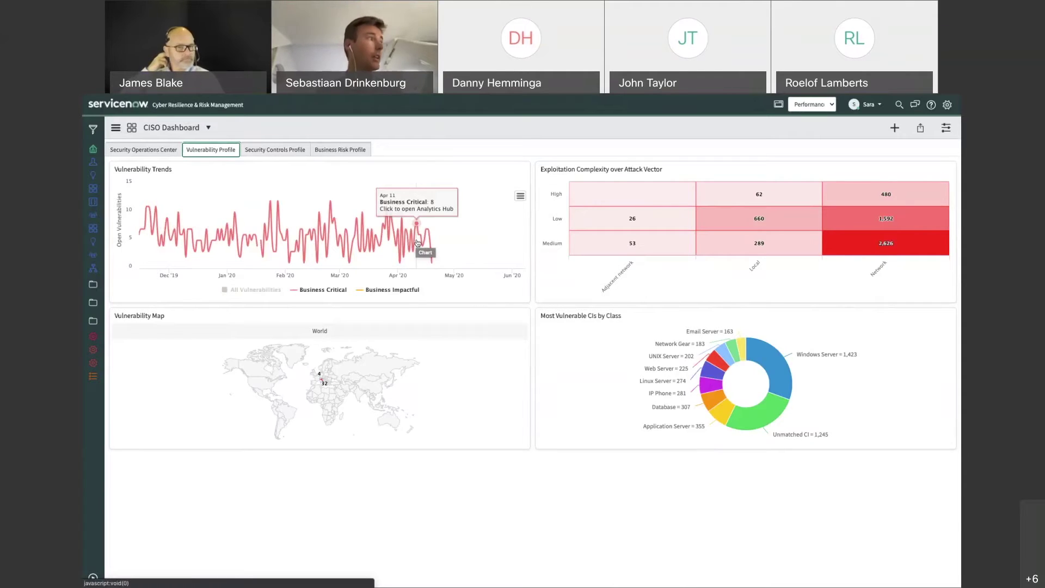
mouse_move(426, 245)
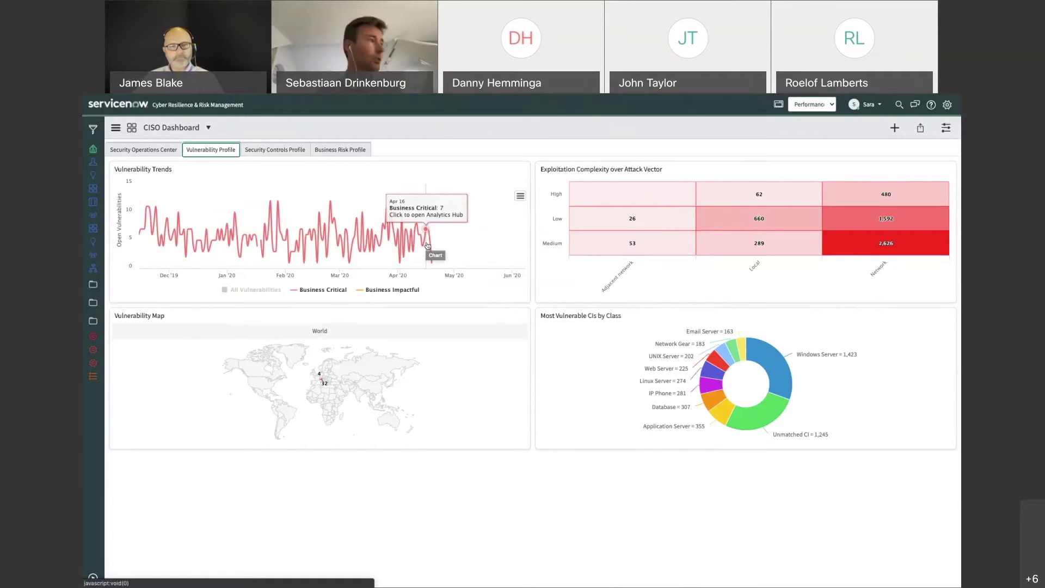
From the Security Controls Profile, drill into the non-compliant controls and open the patch management program control CTRL0020249.
left_click(277, 150)
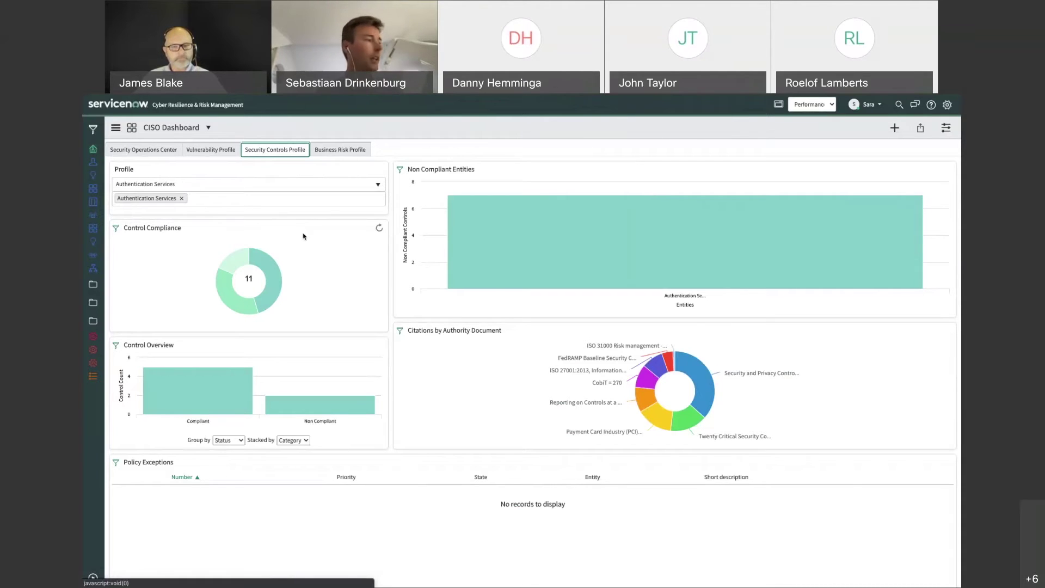
mouse_move(333, 404)
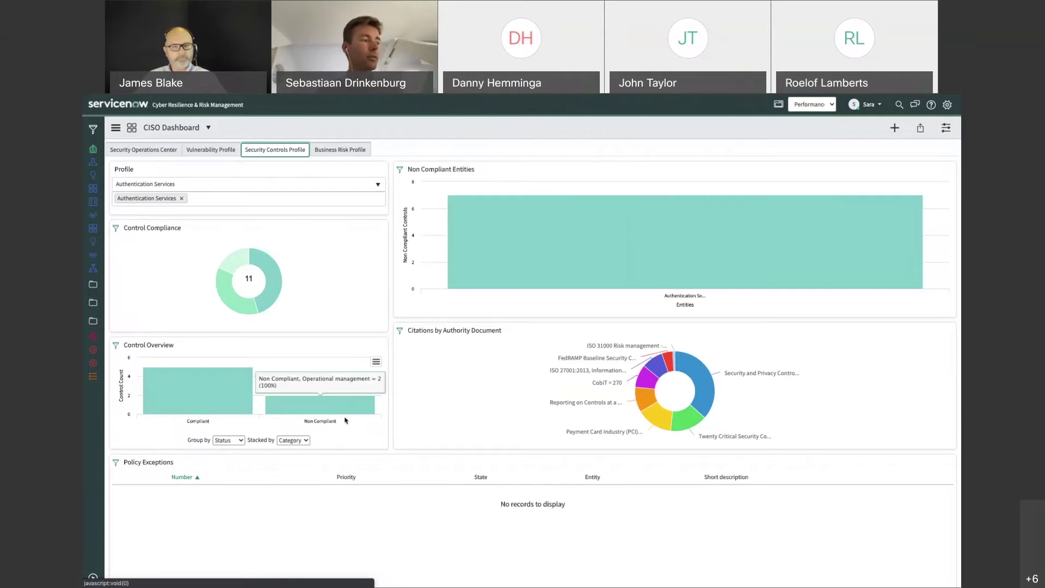
left_click(339, 409)
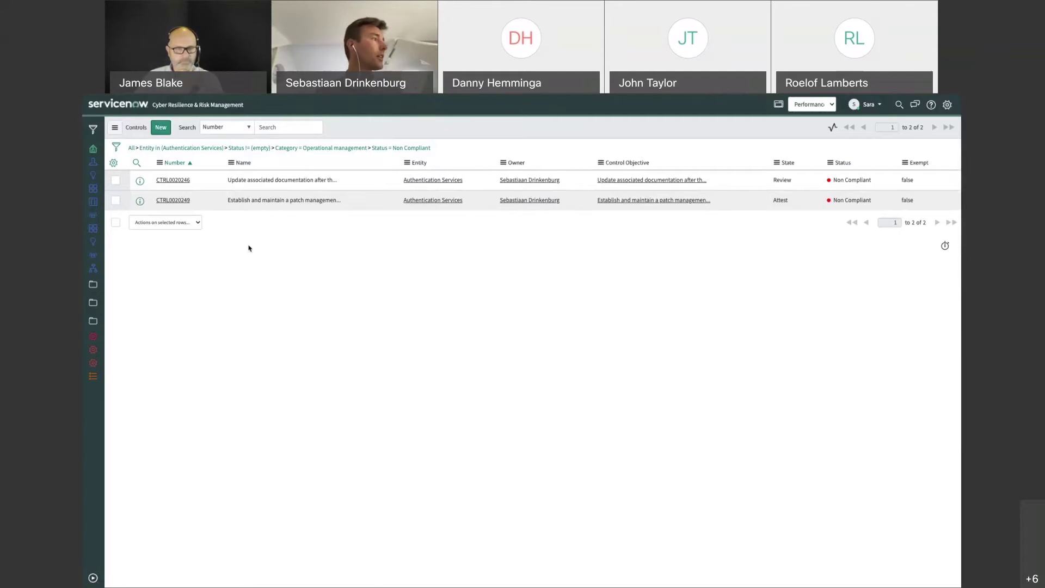
left_click(168, 202)
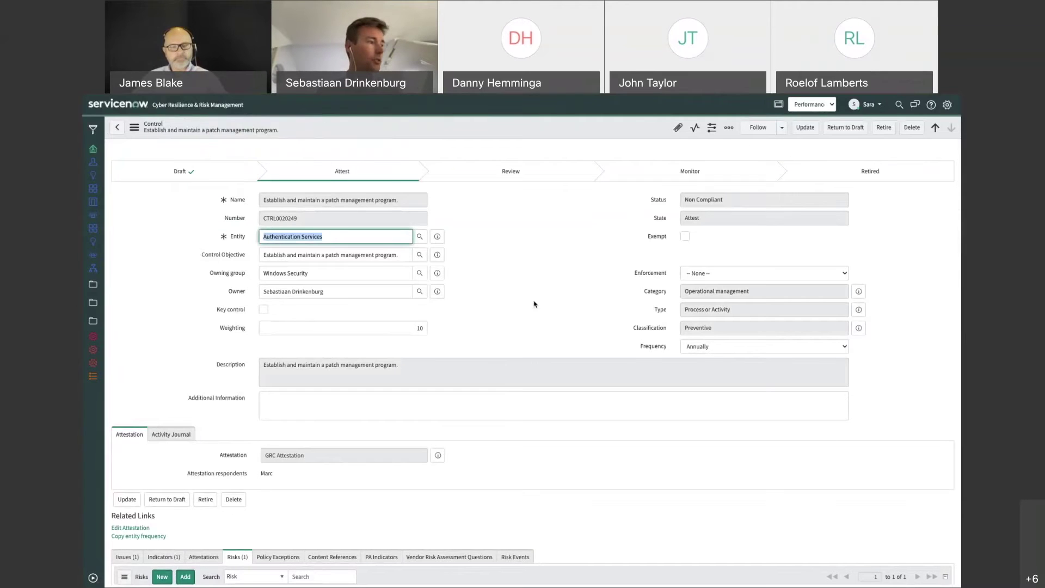
Review the patch management control's related indicators and risks.
scroll(507, 330, "down", 2)
scroll(508, 330, "down", 1)
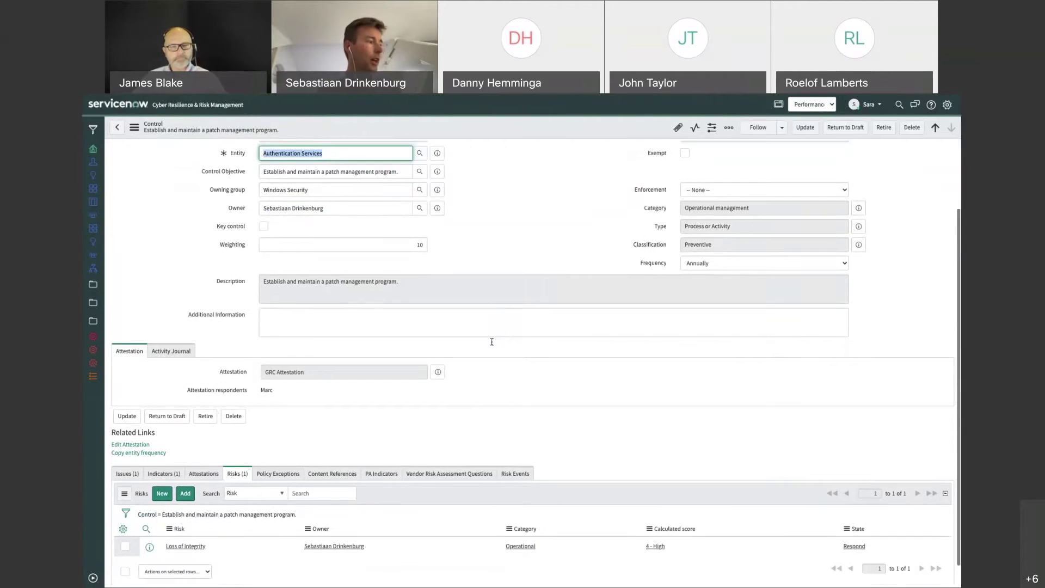
left_click(160, 480)
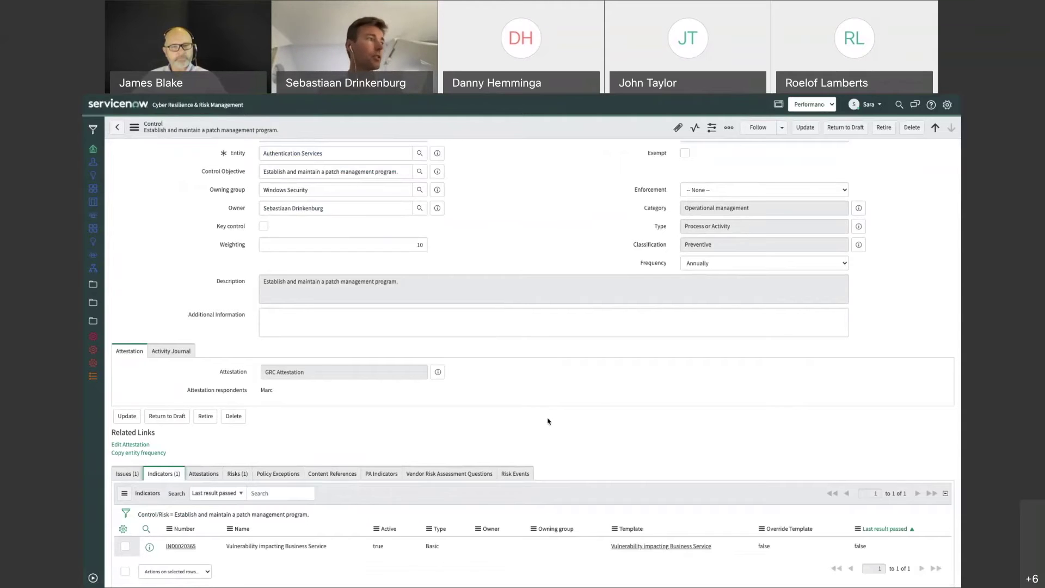
scroll(548, 421, "up", 1)
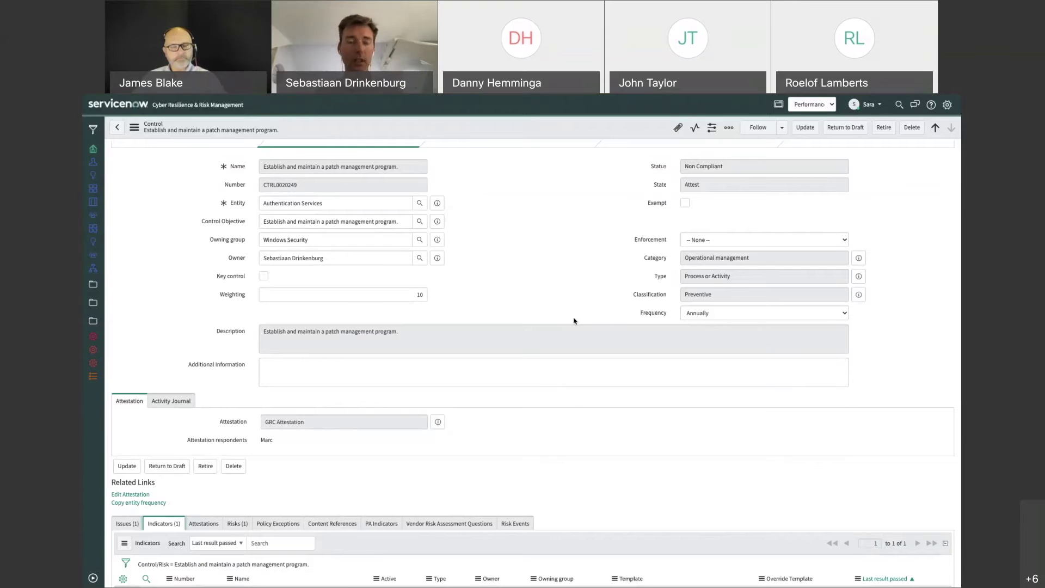
scroll(504, 396, "down", 1)
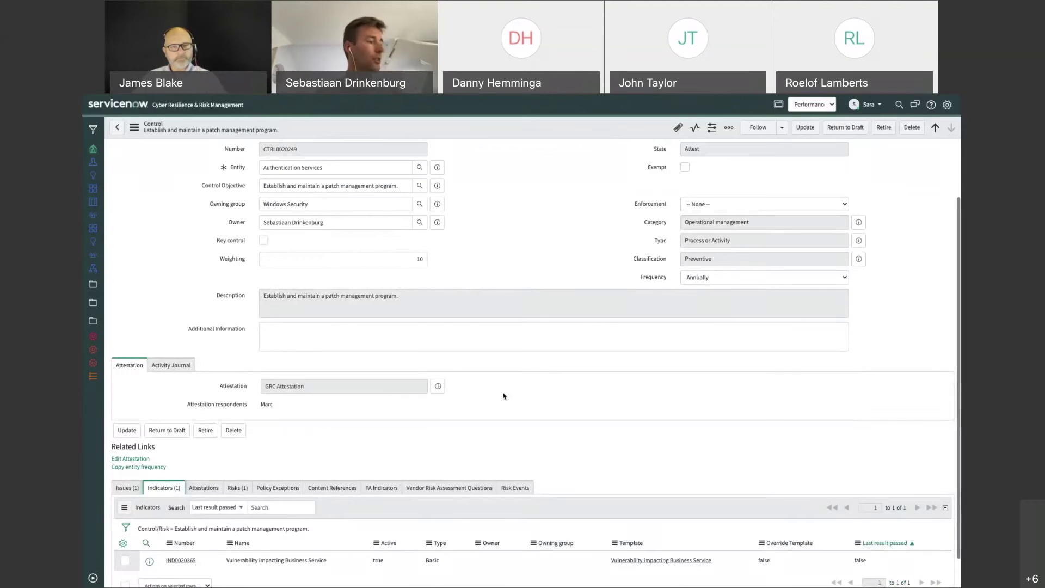
scroll(504, 395, "down", 1)
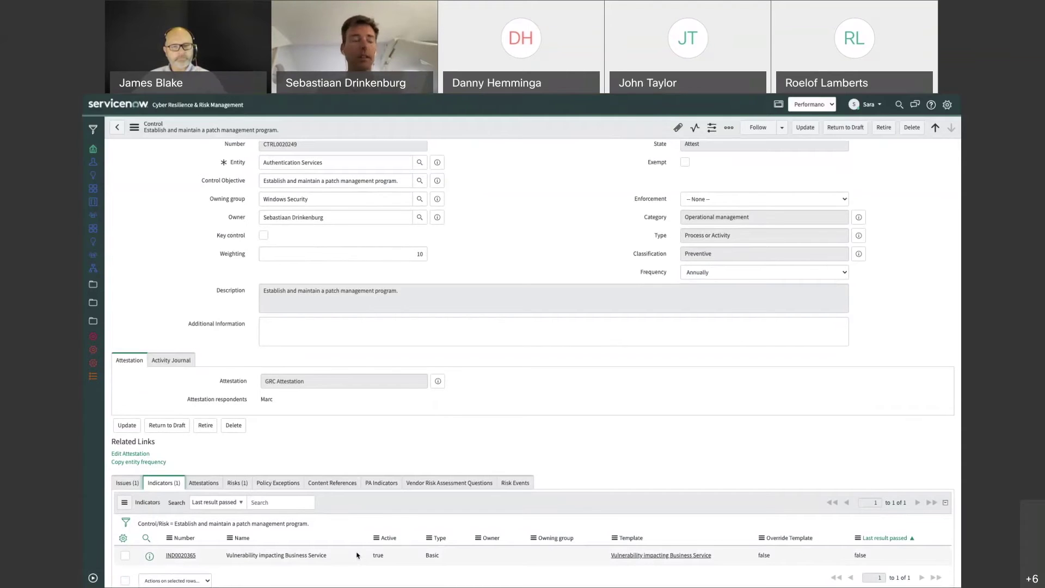
left_click(236, 487)
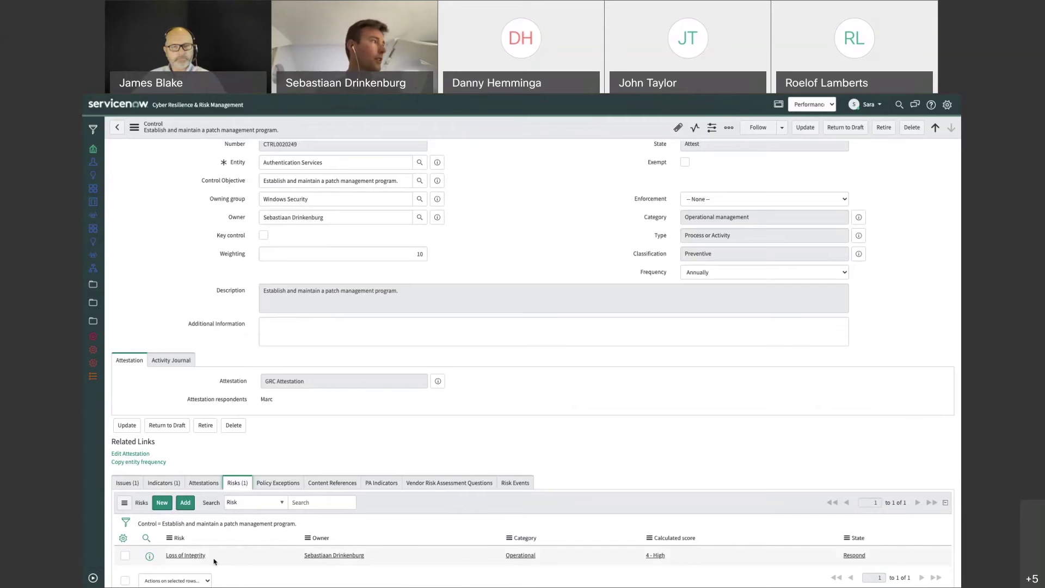
Return to the CISO Dashboard and examine the inherent, residual and entity risk charts in the Business Risk Profile.
left_click(94, 150)
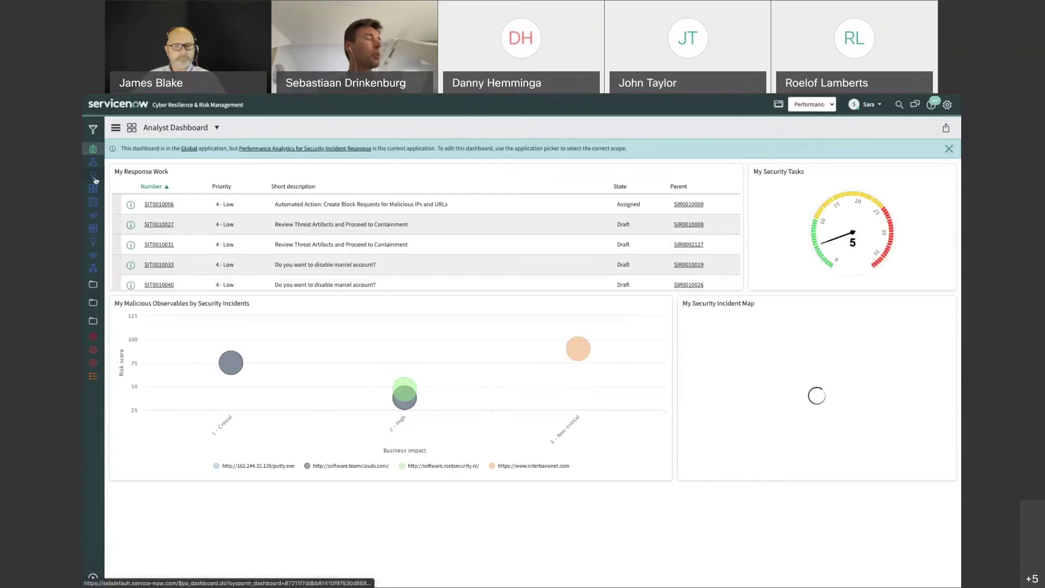
left_click(561, 203)
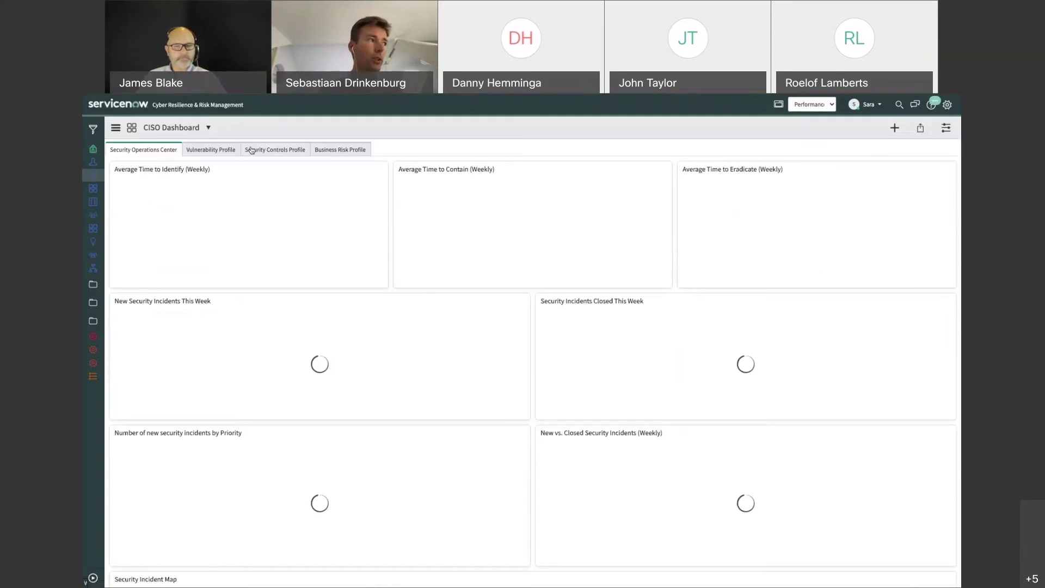
left_click(340, 149)
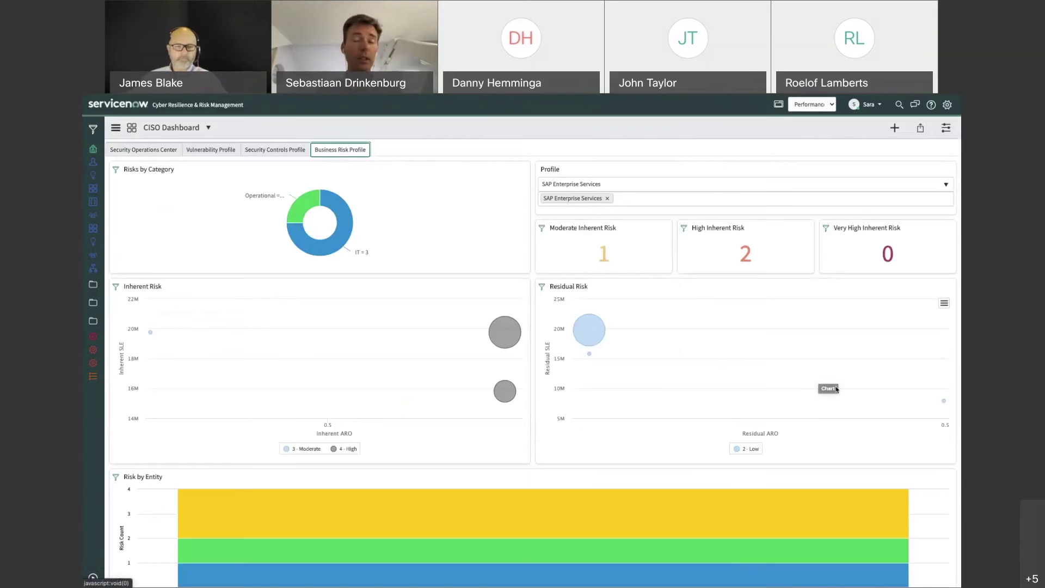
scroll(813, 372, "down", 1)
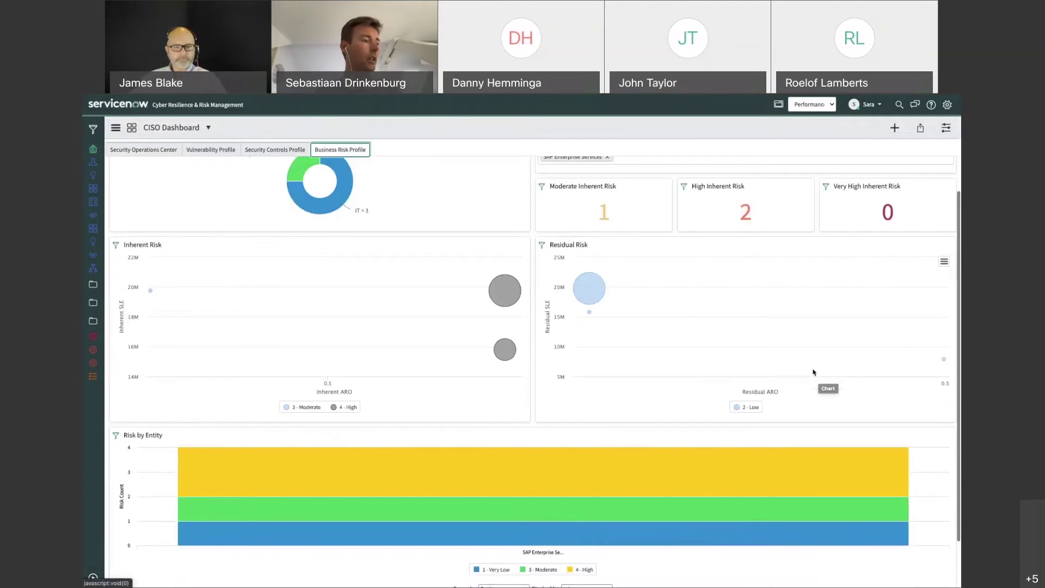
Stack the Risk by Entity chart by calculated score.
scroll(601, 539, "down", 2)
left_click(601, 539)
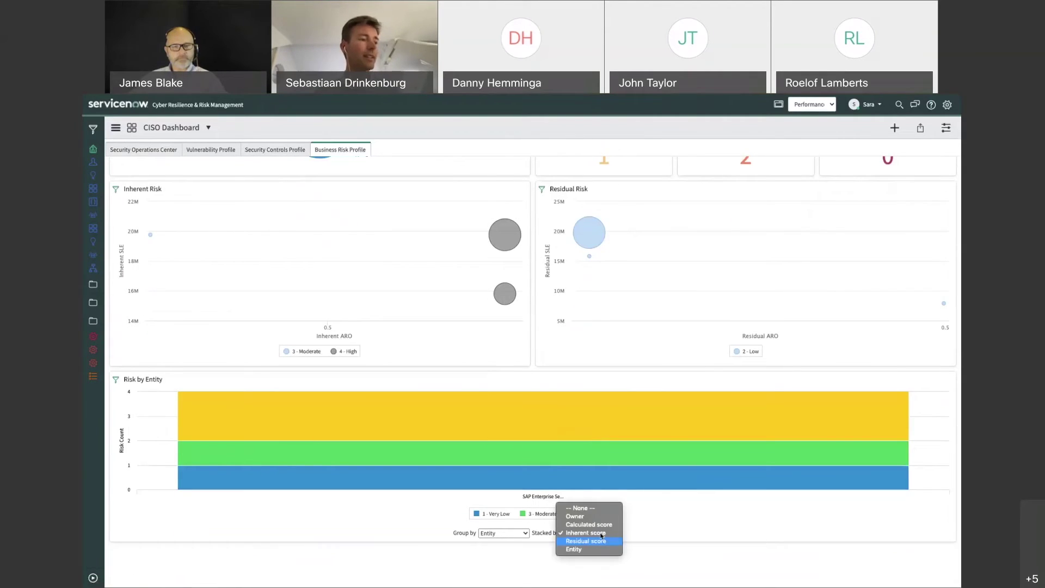
left_click(601, 525)
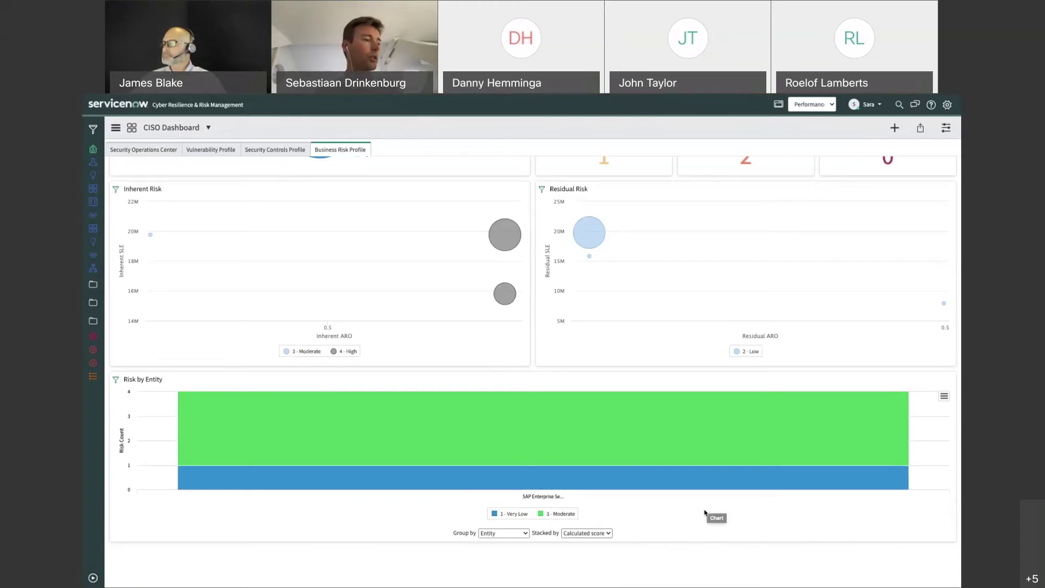
Drill into the moderate calculated-score risks of SAP Enterprise Services and open the Loss of Integrity risk.
mouse_move(690, 447)
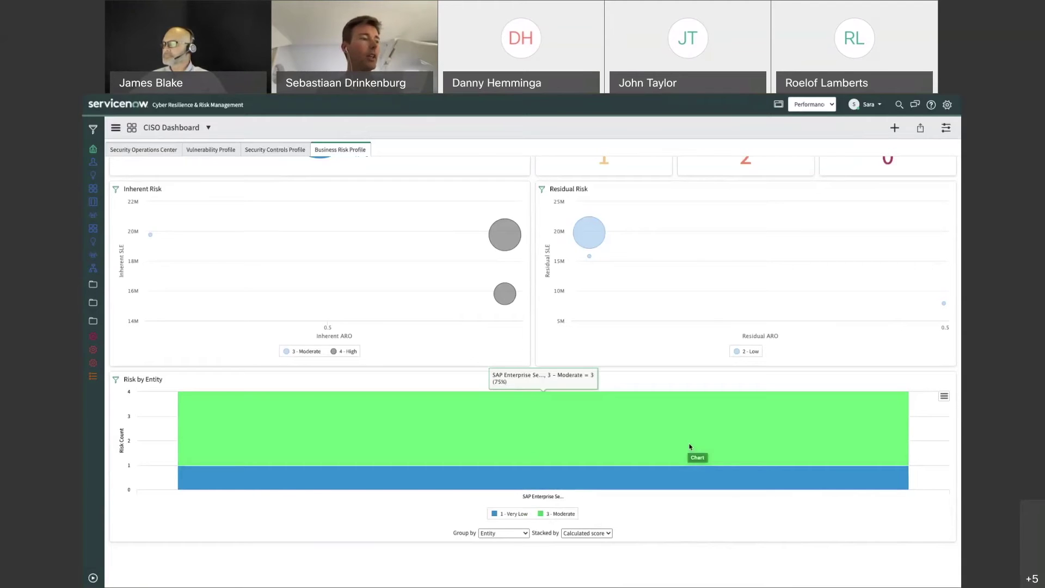
left_click(578, 433)
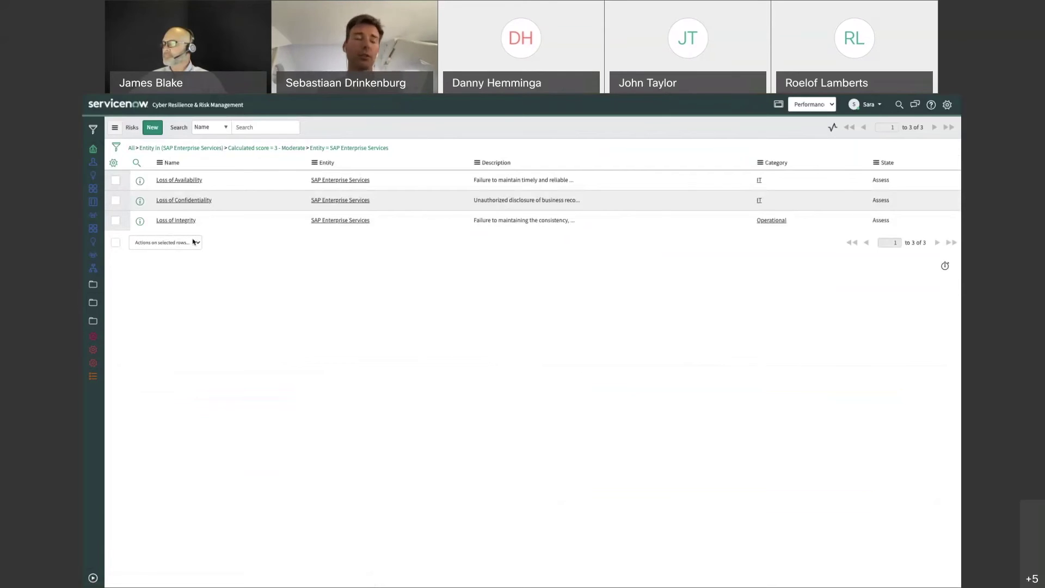
left_click(178, 222)
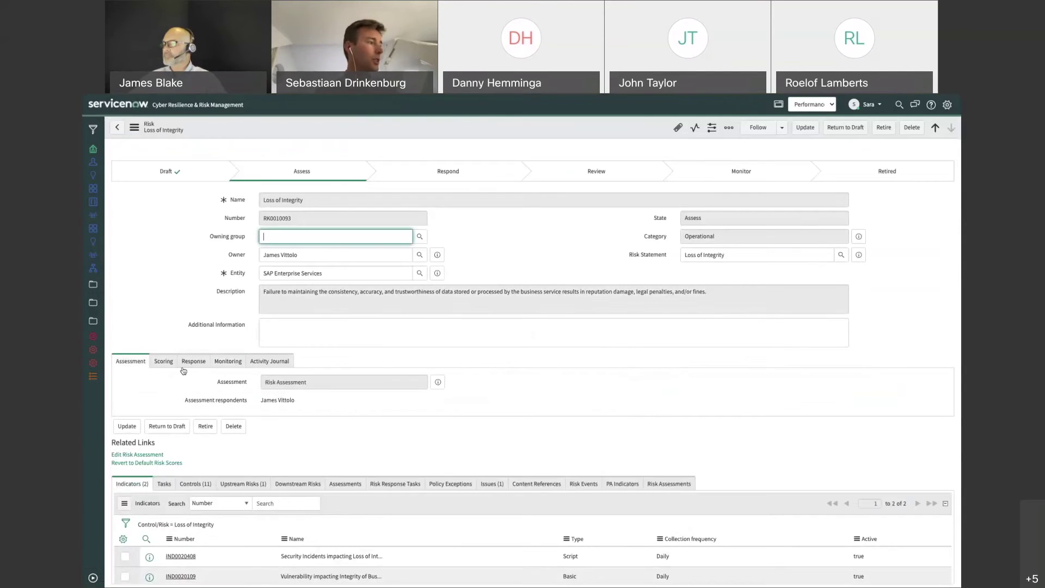
Examine the risk's calculated score, its control and indicator failure factors and its related indicators, and return to the CISO Dashboard.
triple_click(319, 474)
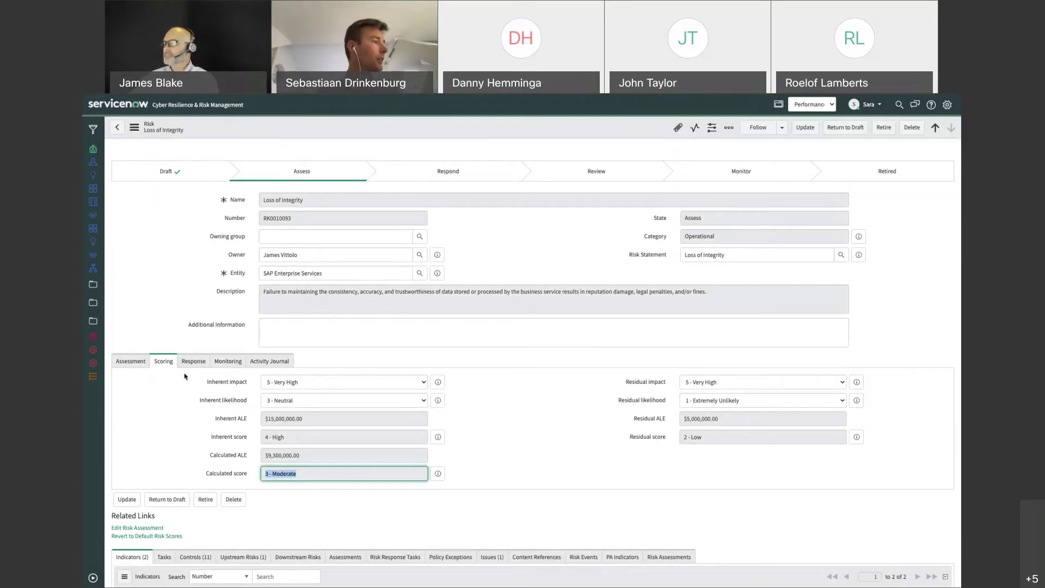
left_click(228, 361)
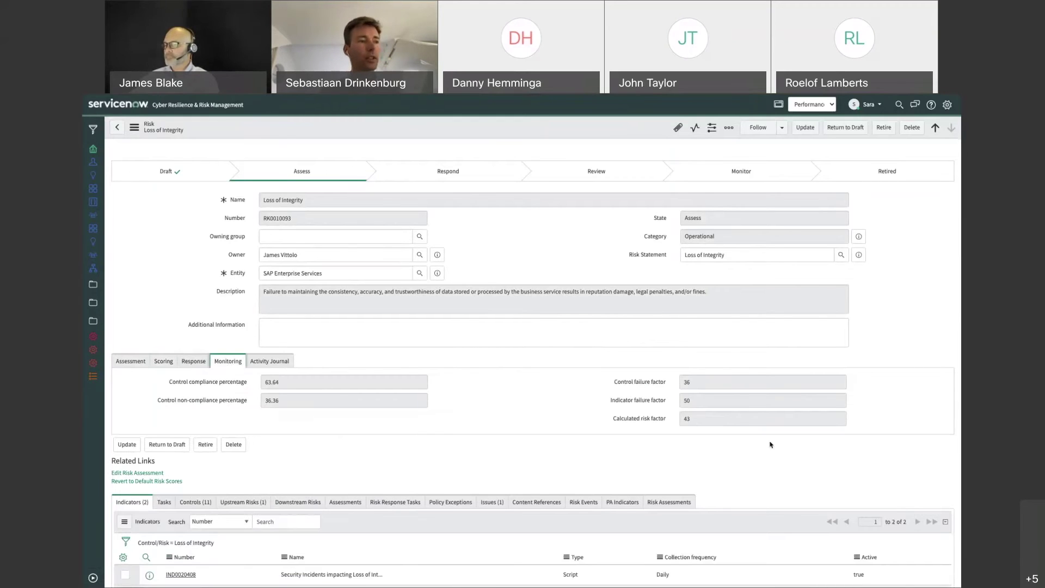
scroll(746, 399, "down", 1)
scroll(746, 399, "down", 1)
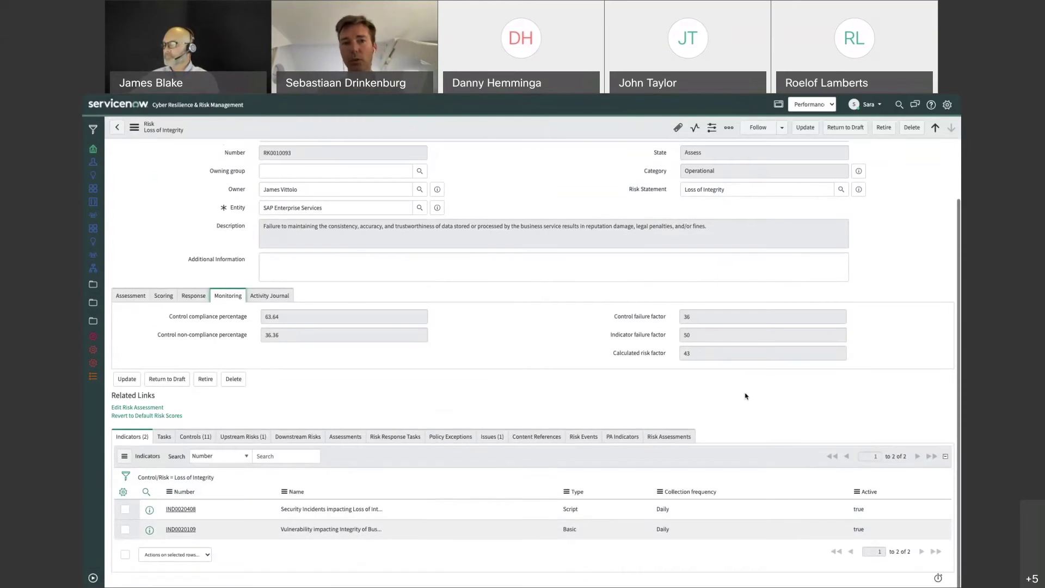
left_click(674, 317)
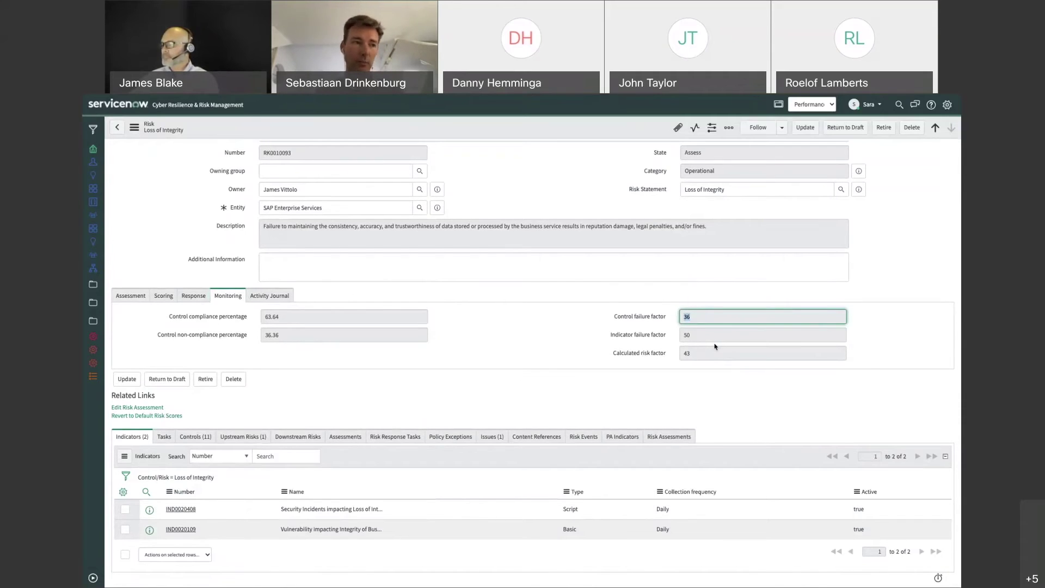
key("Tab")
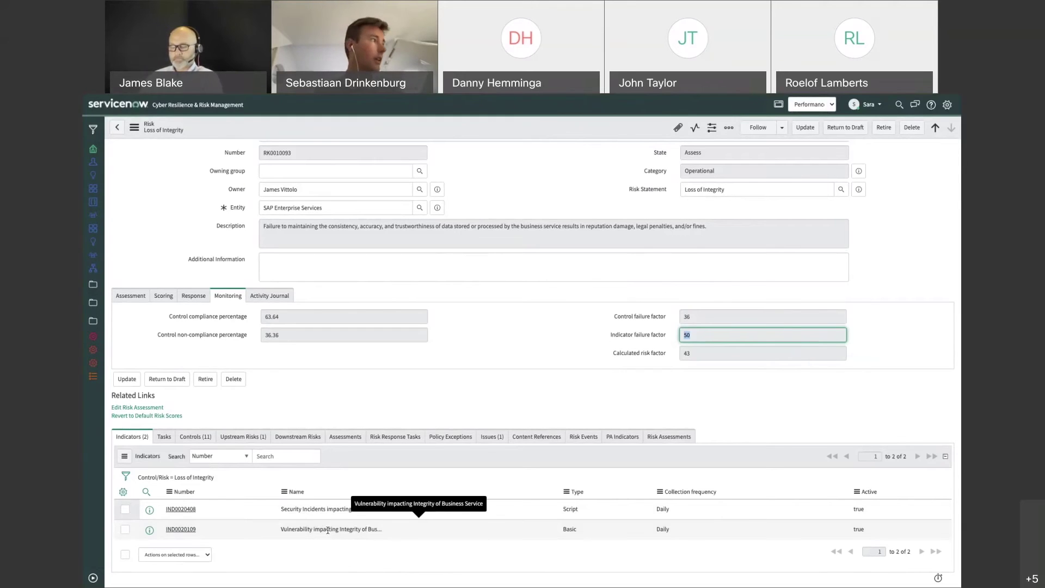
left_click(96, 180)
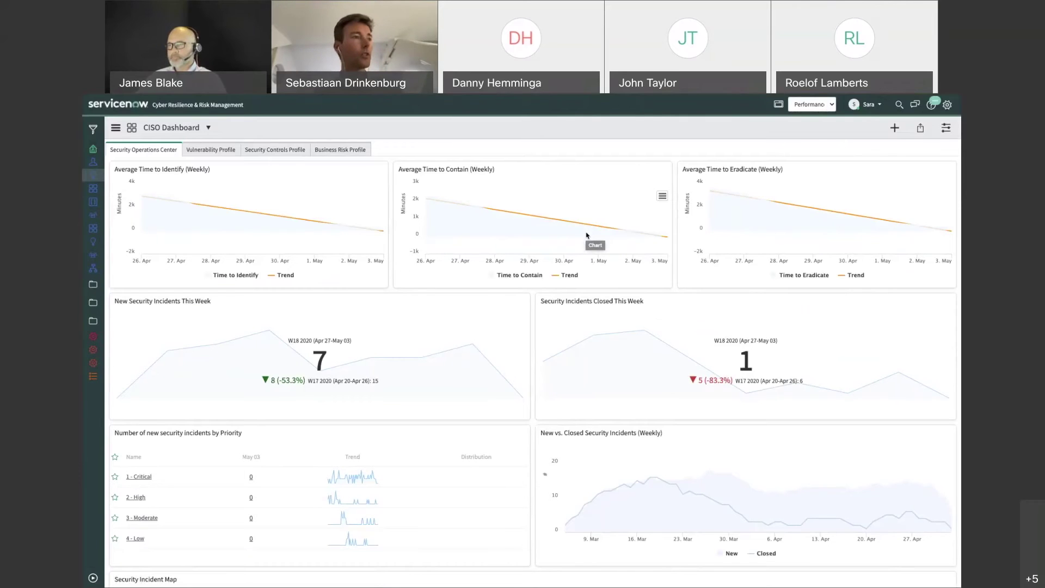
key("ctrl+Right")
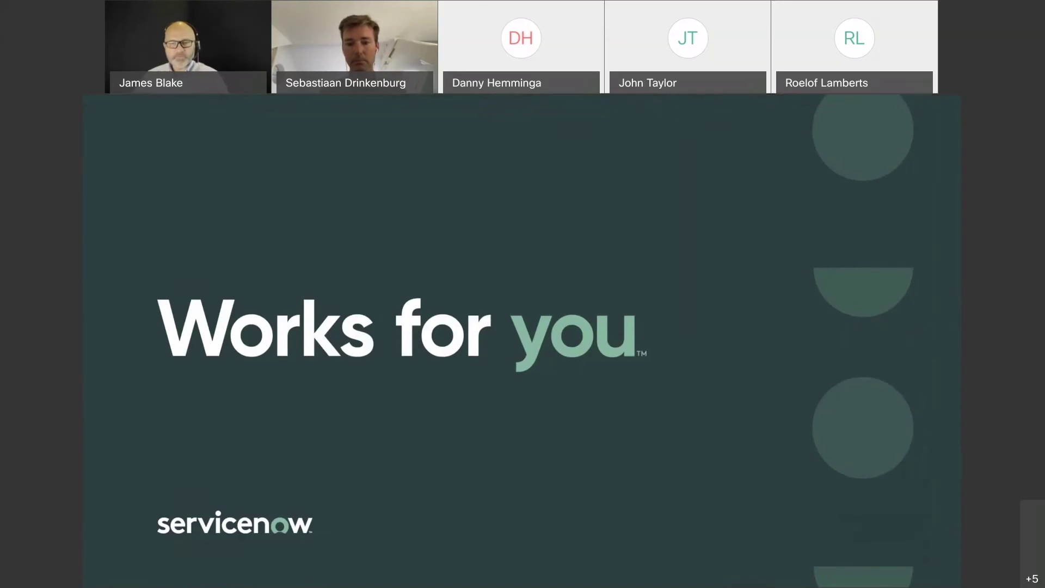
key("Right")
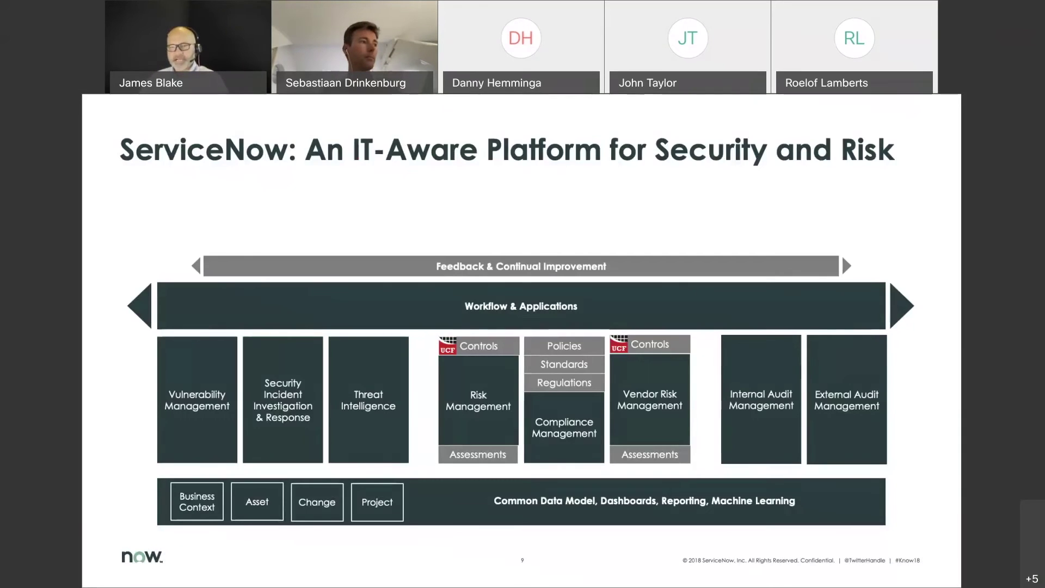